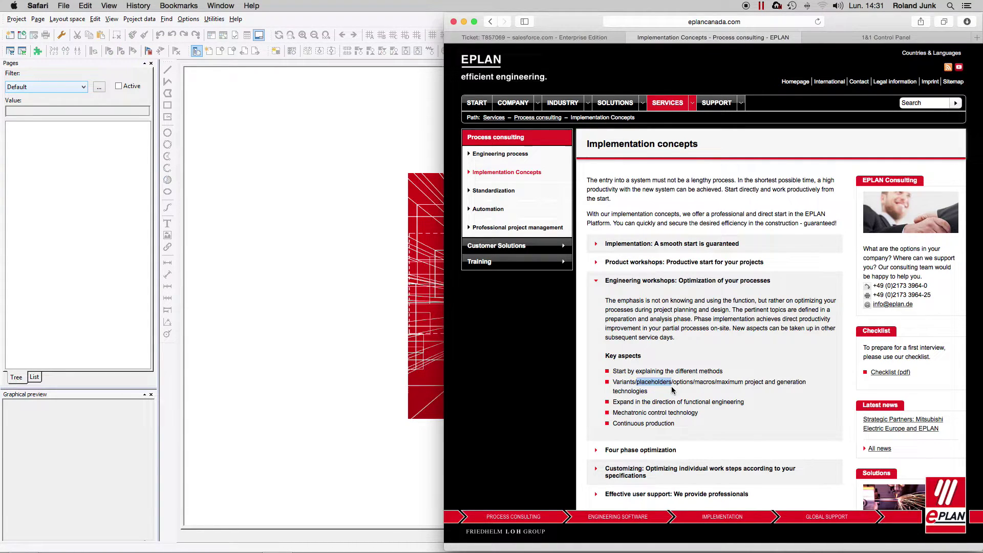
# Bring the EPLAN Electric P8 window to the front in place of Safari.
pyautogui.click(259, 224)
# Open the recent project Macro Project EPLAN CA mm, declining the master data prompt.
pyautogui.click(17, 19)
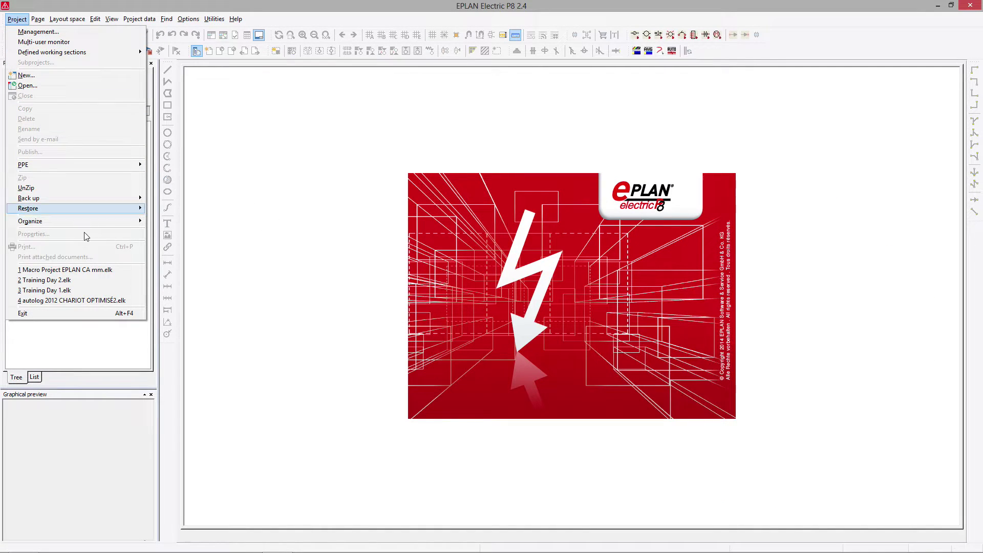
pyautogui.click(99, 270)
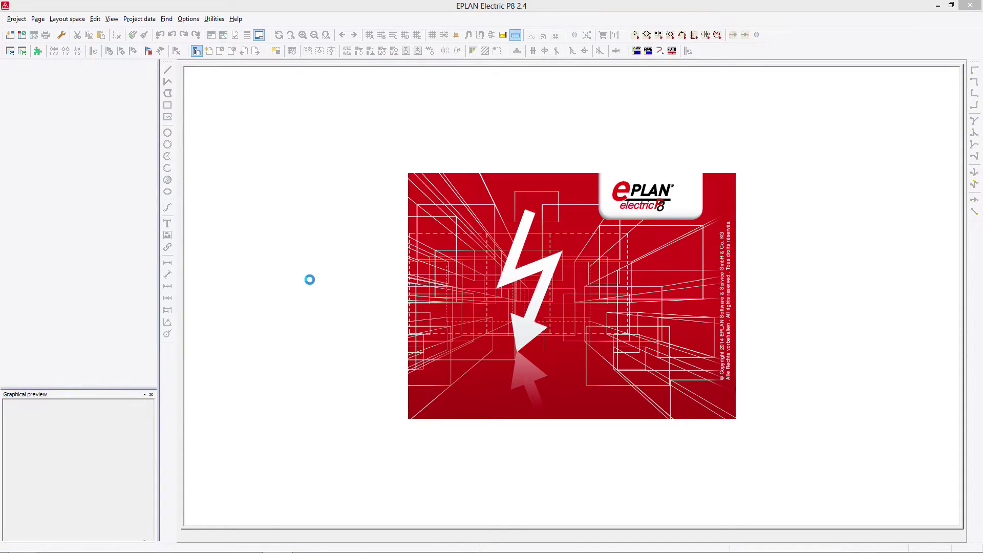
pyautogui.click(588, 302)
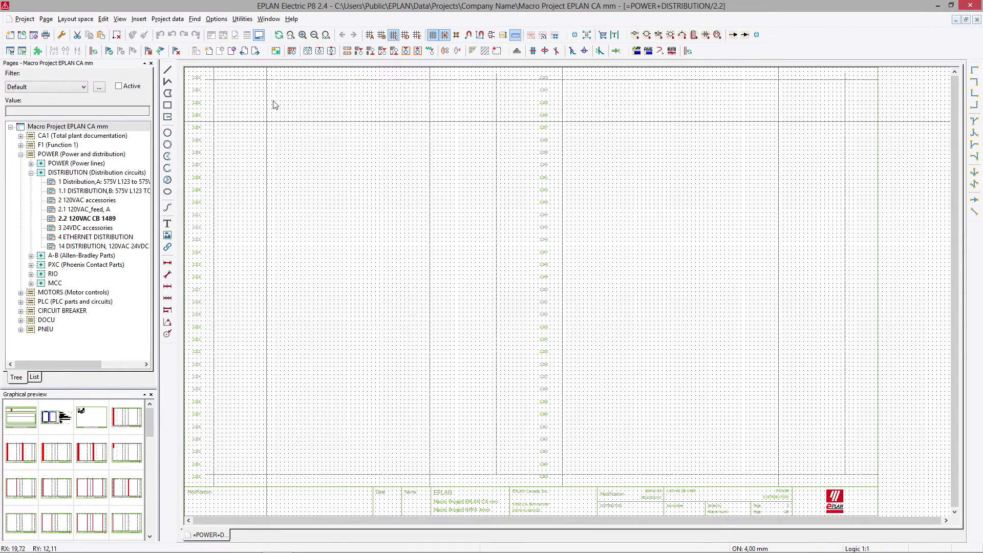
# Synchronize the project's parts, transferring the 21 project-only parts to the system parts.
pyautogui.click(241, 19)
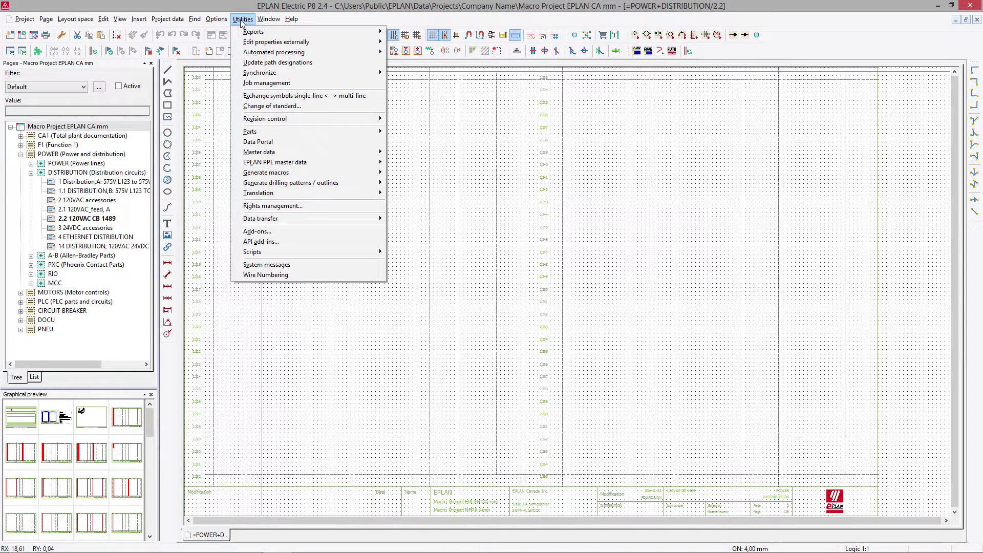
pyautogui.moveTo(269, 135)
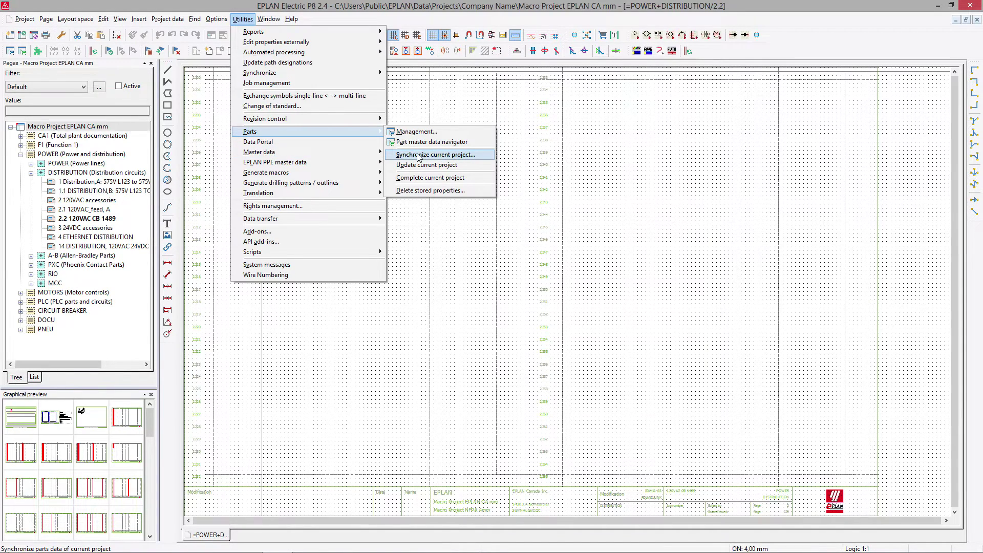
pyautogui.click(440, 155)
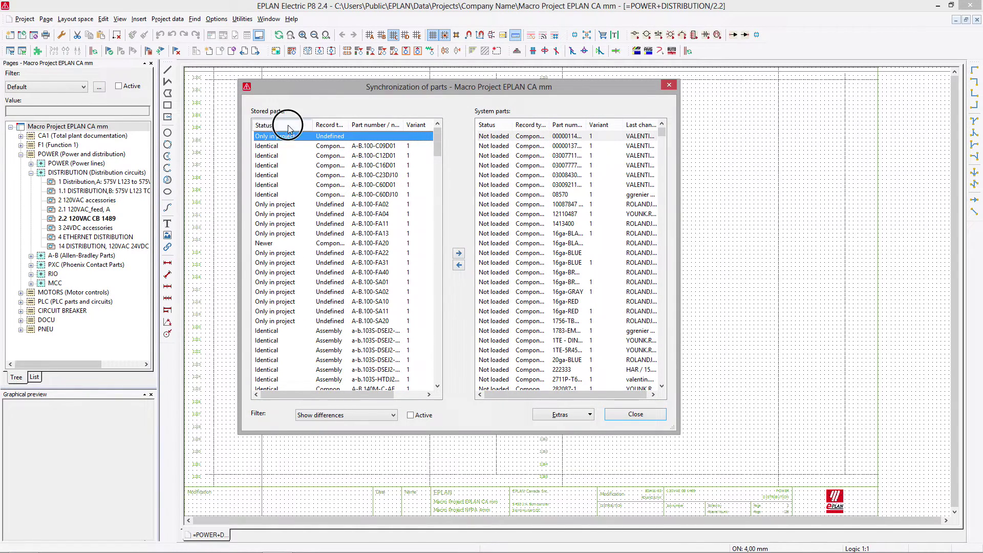
pyautogui.click(264, 125)
pyautogui.scroll(-1, 438, 368)
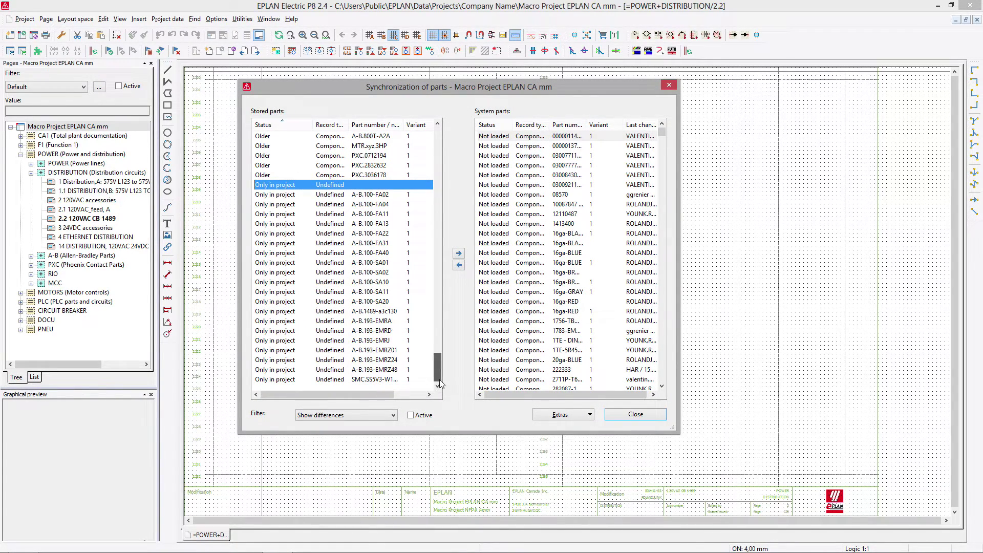
pyautogui.keyDown('shift'); pyautogui.click(318, 379); pyautogui.keyUp('shift')
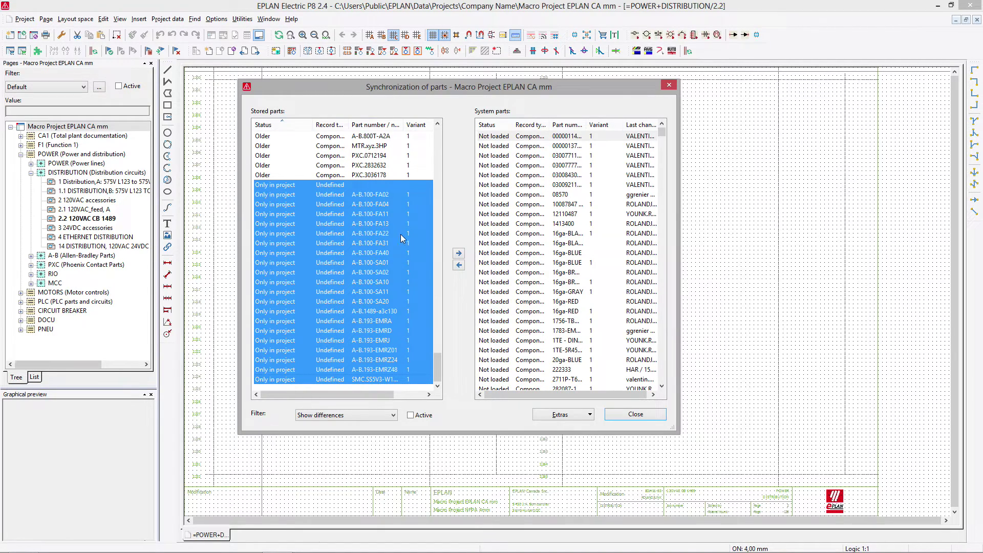
pyautogui.click(459, 254)
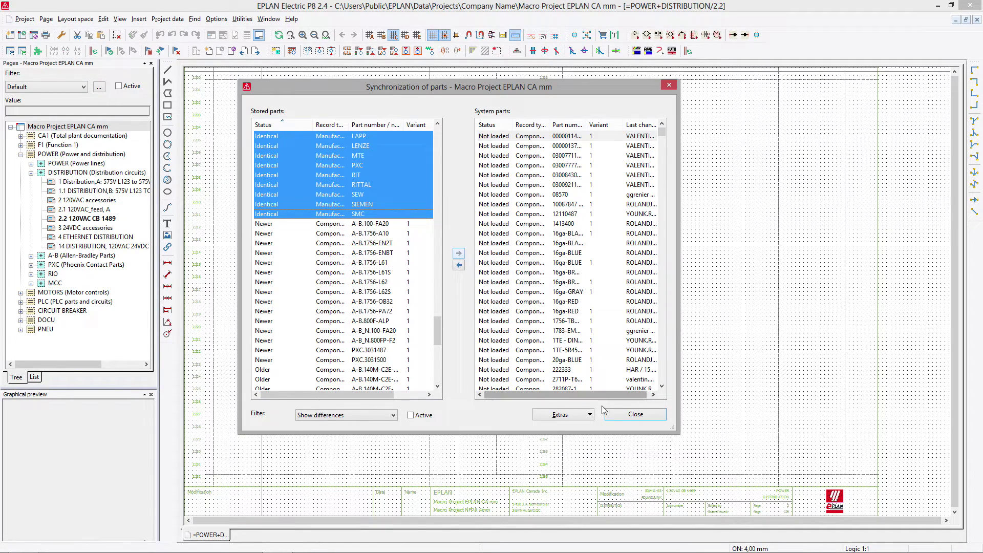
pyautogui.click(634, 414)
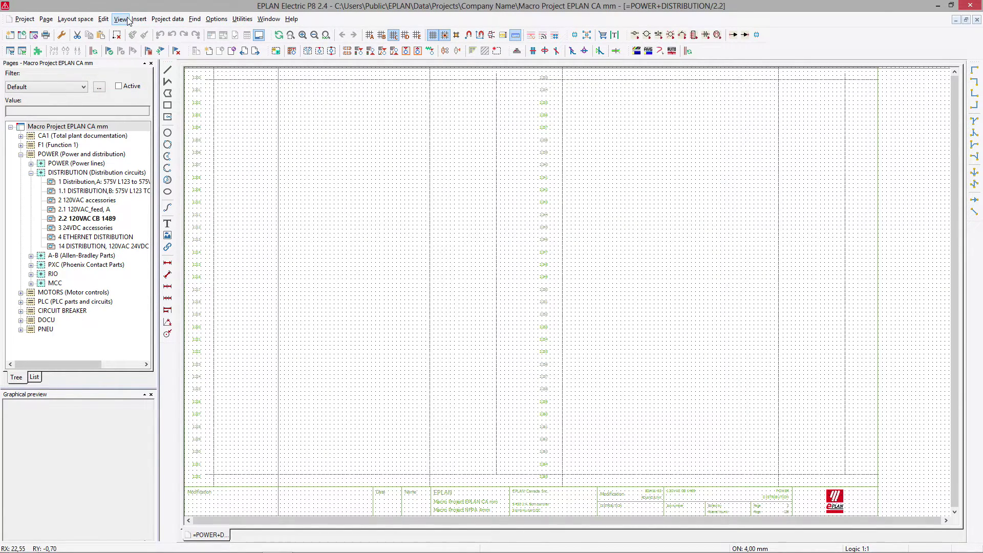
# Select page 2.2 (120VAC CB 1489) and zoom into its top-left region.
pyautogui.click(78, 219)
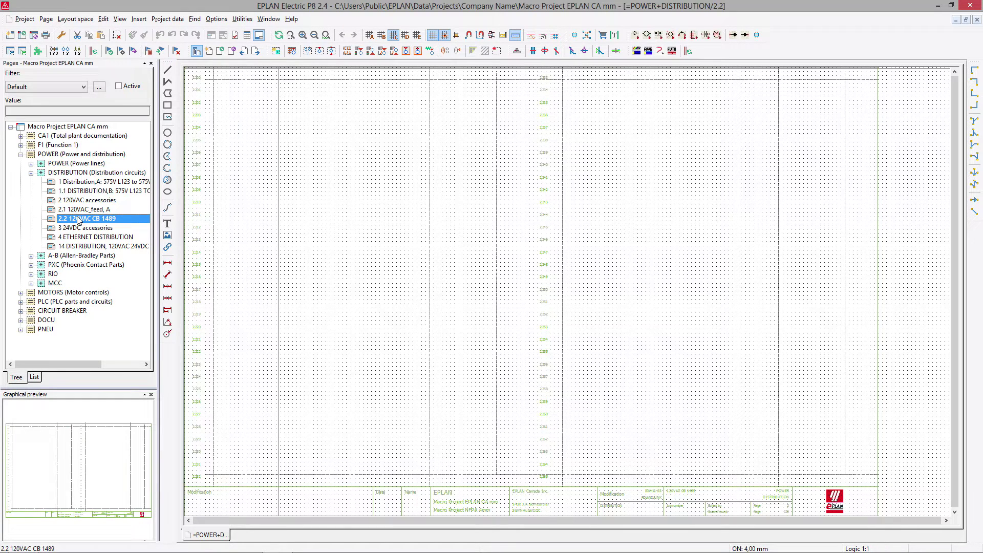
pyautogui.rightClick(78, 219)
pyautogui.click(95, 224)
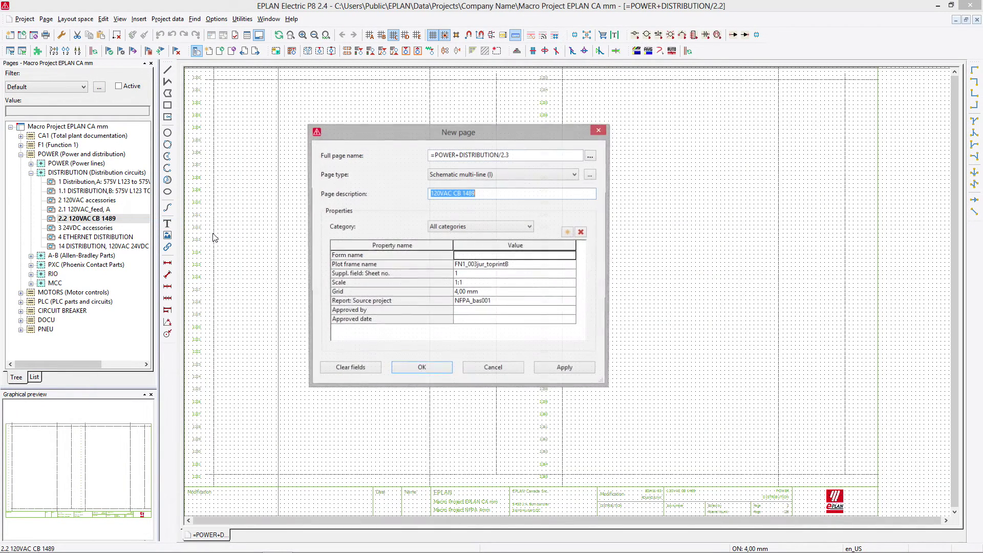
pyautogui.click(599, 130)
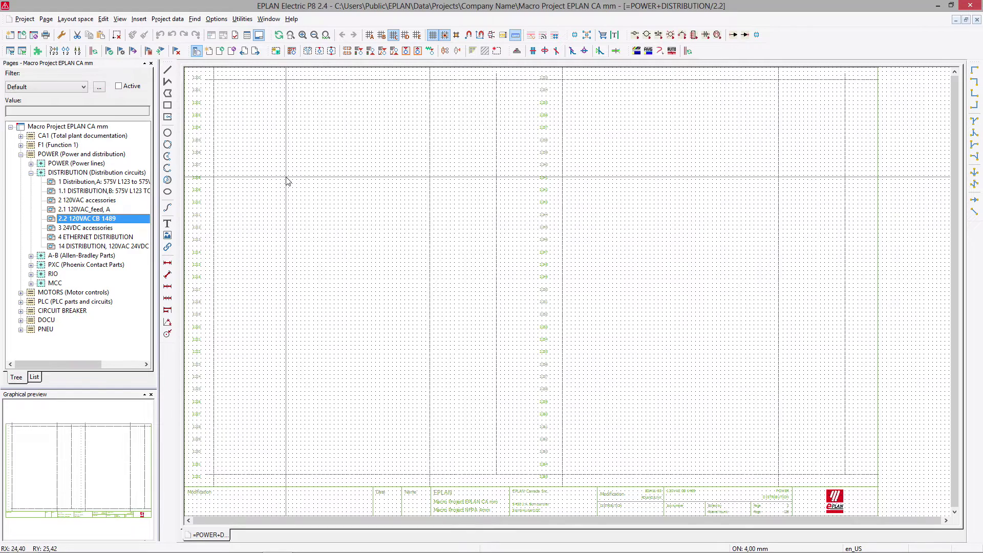
pyautogui.press('z')
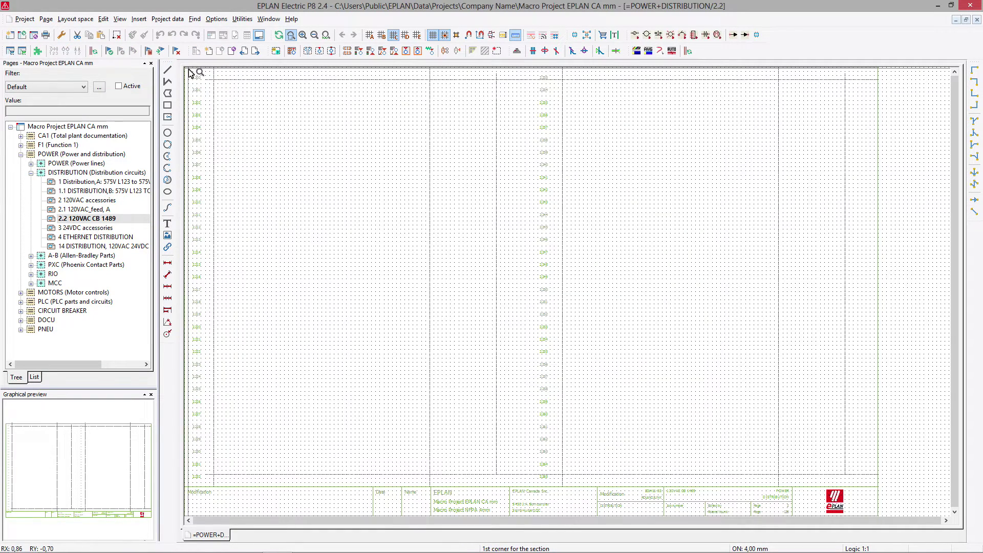
pyautogui.click(187, 69)
pyautogui.click(476, 233)
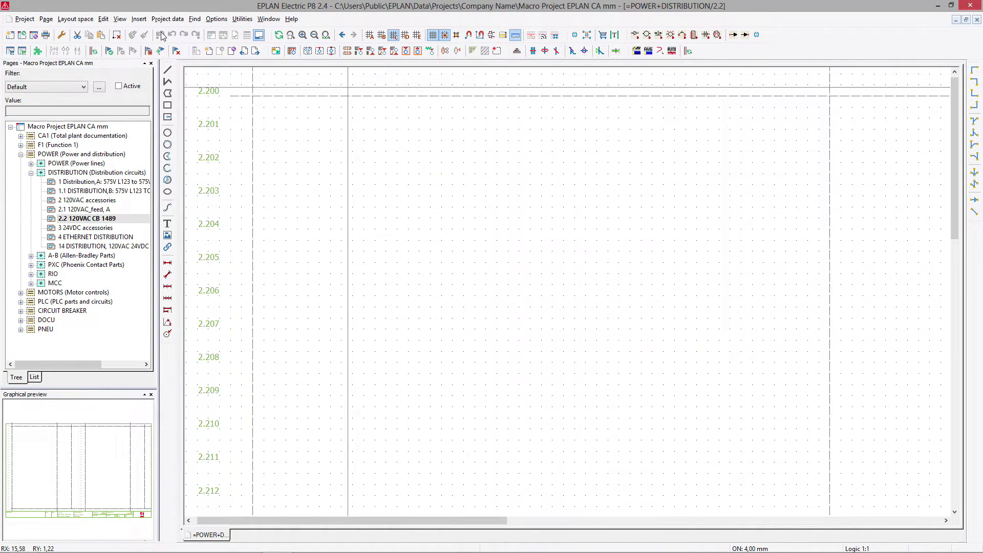
# Insert a device, filtering parts by 1489 and picking A-B.1489-A1C010 under Protection devices.
pyautogui.click(139, 19)
pyautogui.click(152, 52)
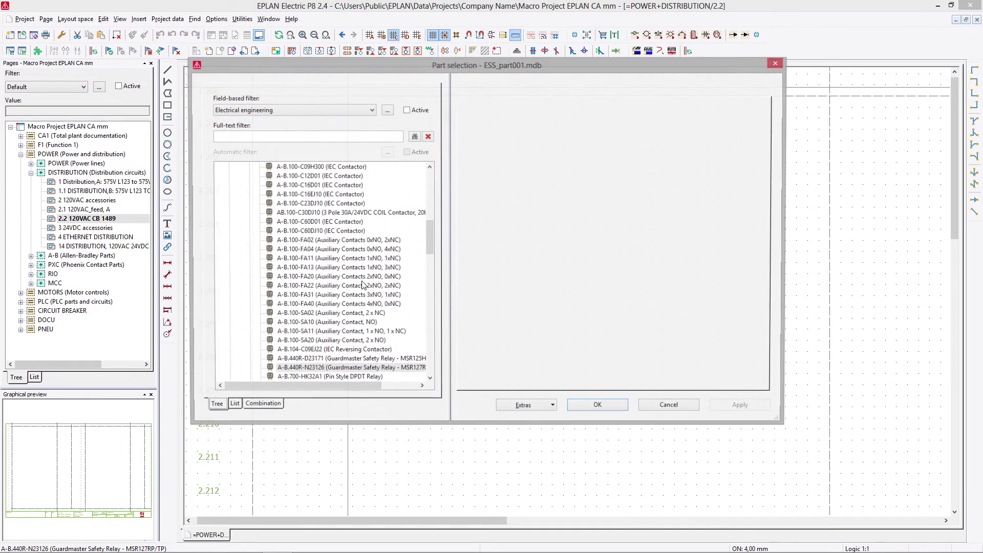
pyautogui.click(271, 137)
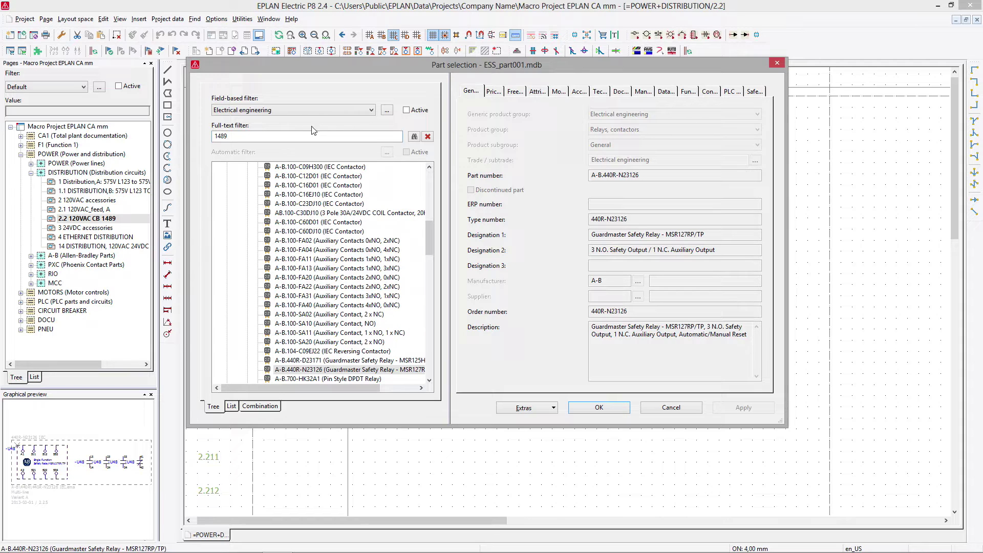
pyautogui.click(414, 136)
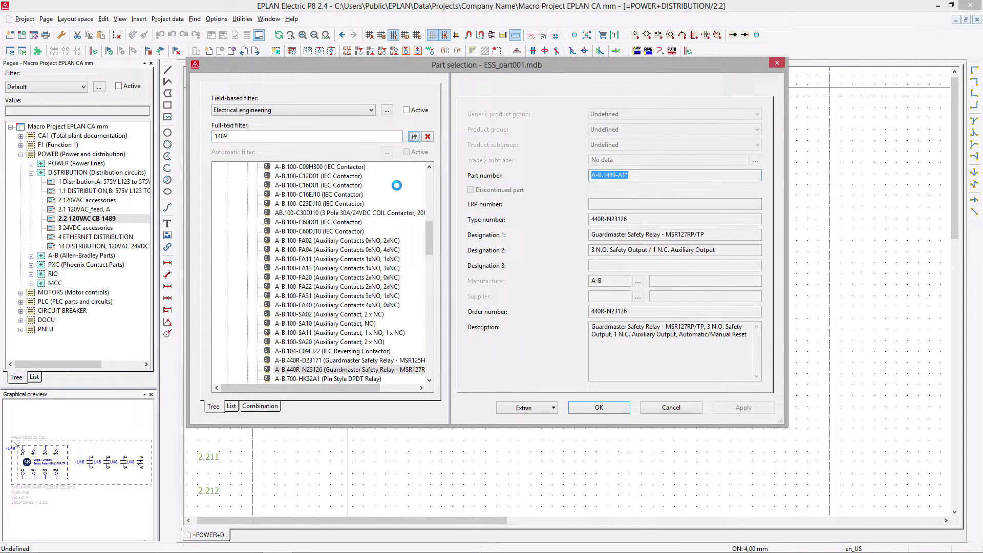
pyautogui.click(285, 232)
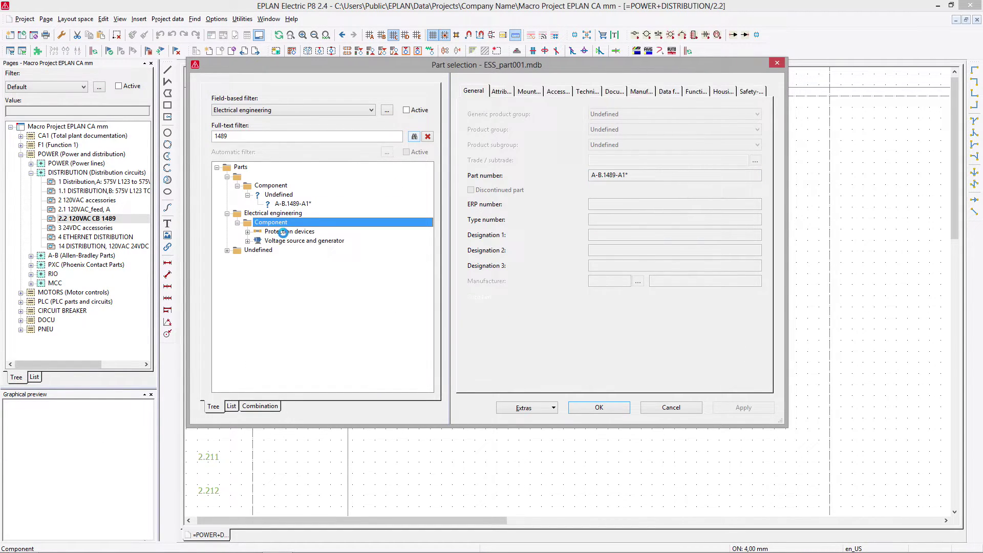
pyautogui.doubleClick(286, 233)
pyautogui.click(330, 214)
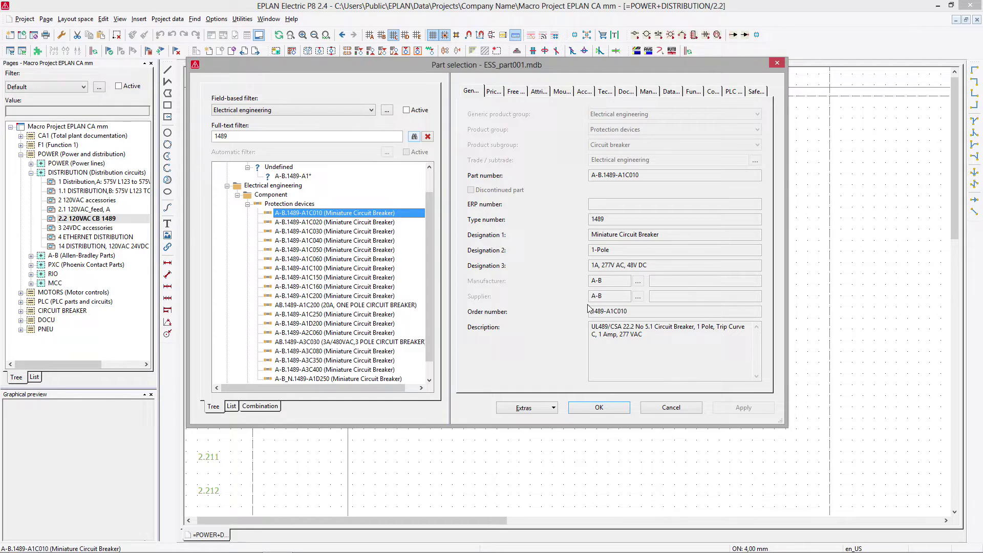
# Place the A-B.1489-A1C010 breaker horizontally at row 2.202 as -CB.
pyautogui.click(613, 407)
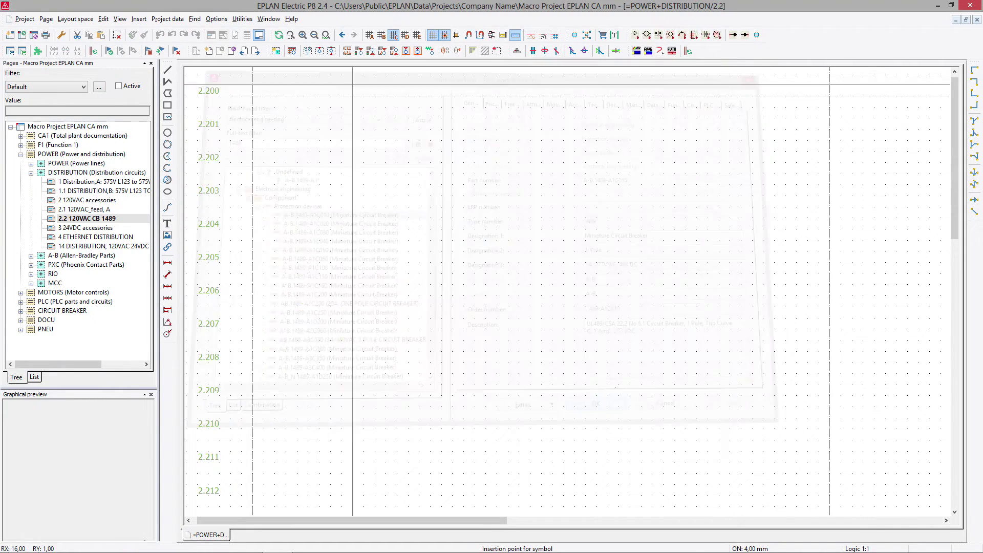
pyautogui.press('Tab')
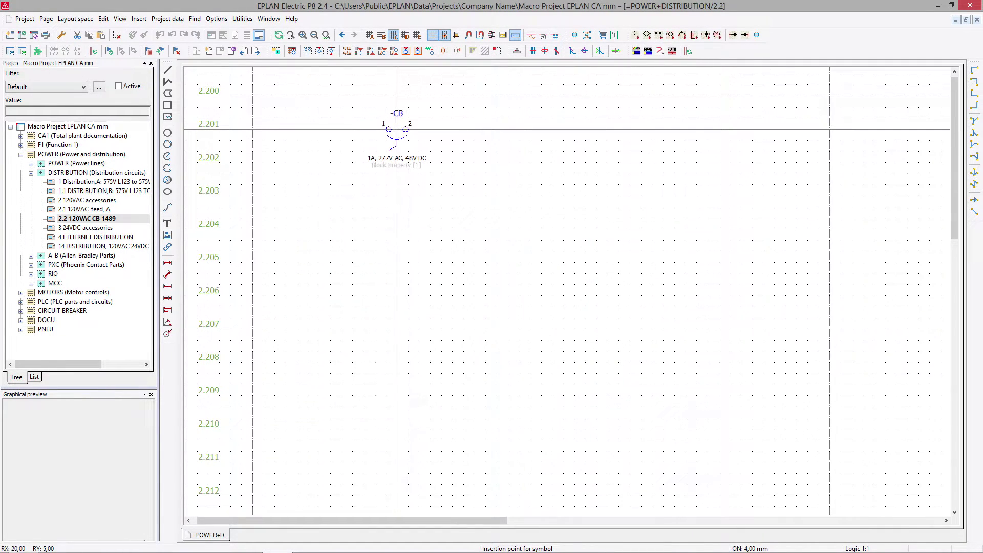
pyautogui.press('Tab')
pyautogui.press('Tab')
pyautogui.press('Tab')
pyautogui.press('Tab')
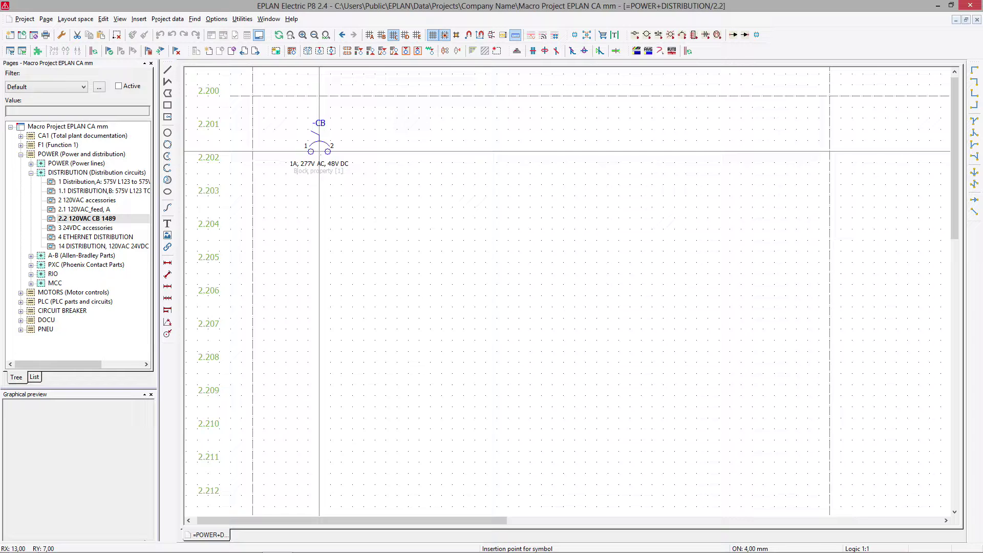
pyautogui.click(319, 151)
pyautogui.press('Tab')
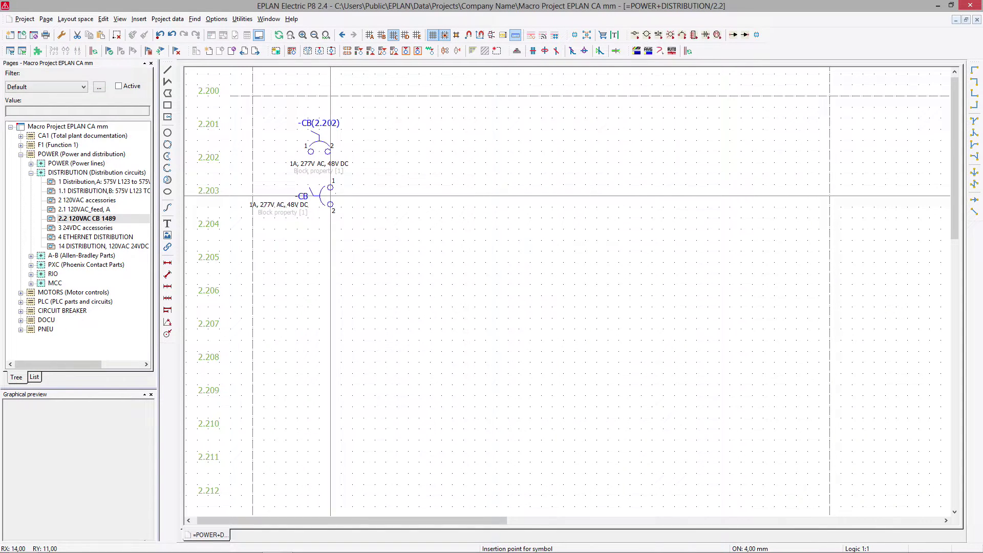
# Add corner connections at the breaker's pin 1 and at the right end of its wire.
pyautogui.click(974, 145)
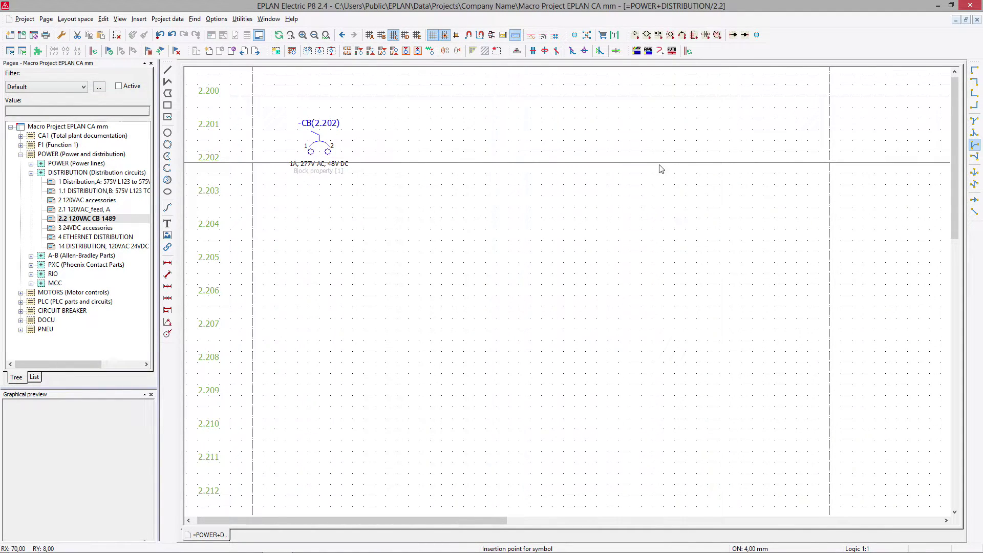
pyautogui.click(242, 152)
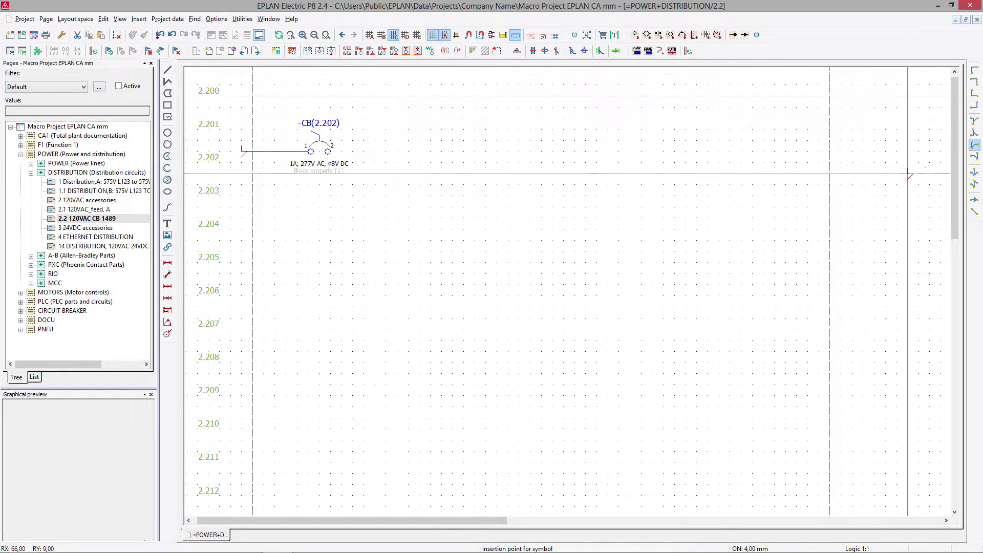
pyautogui.click(974, 157)
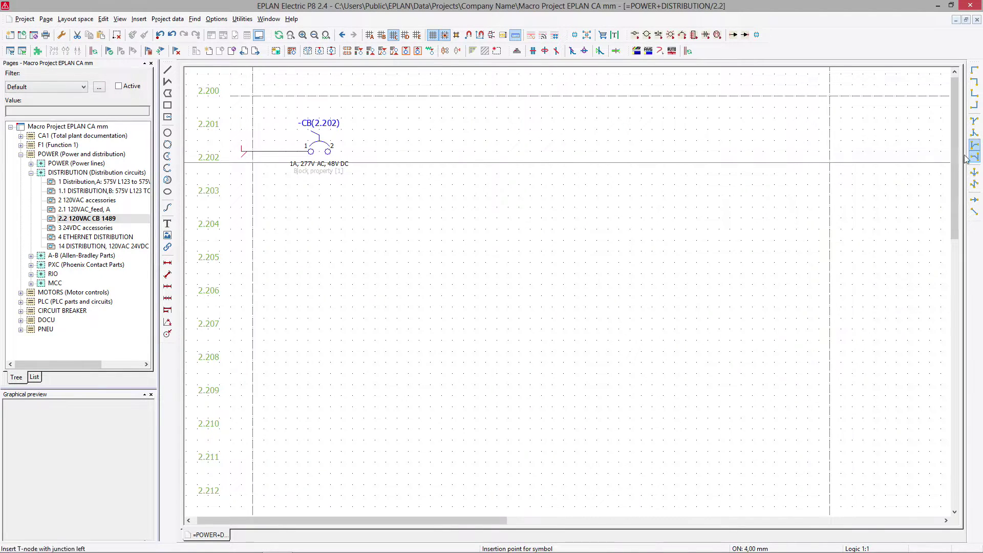
pyautogui.click(840, 163)
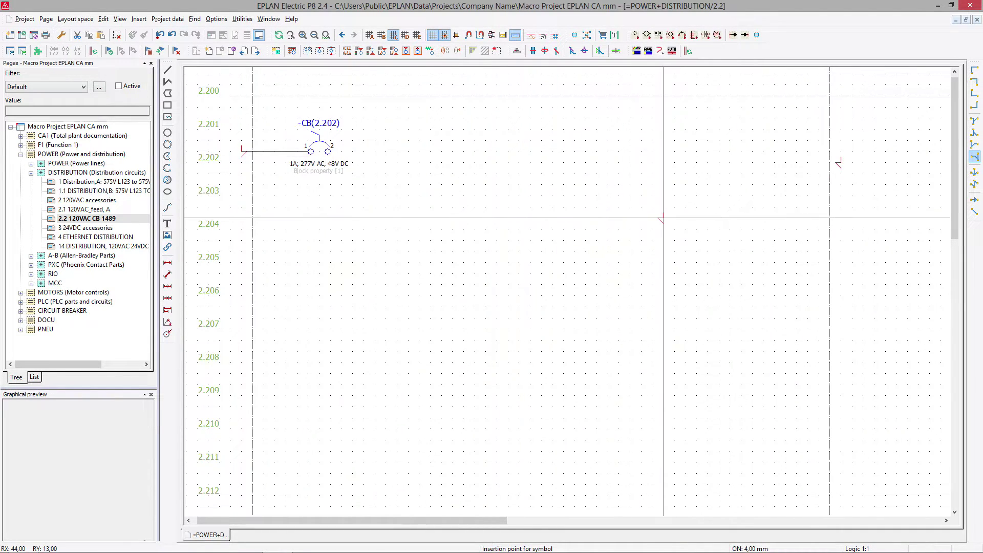
pyautogui.click(840, 151)
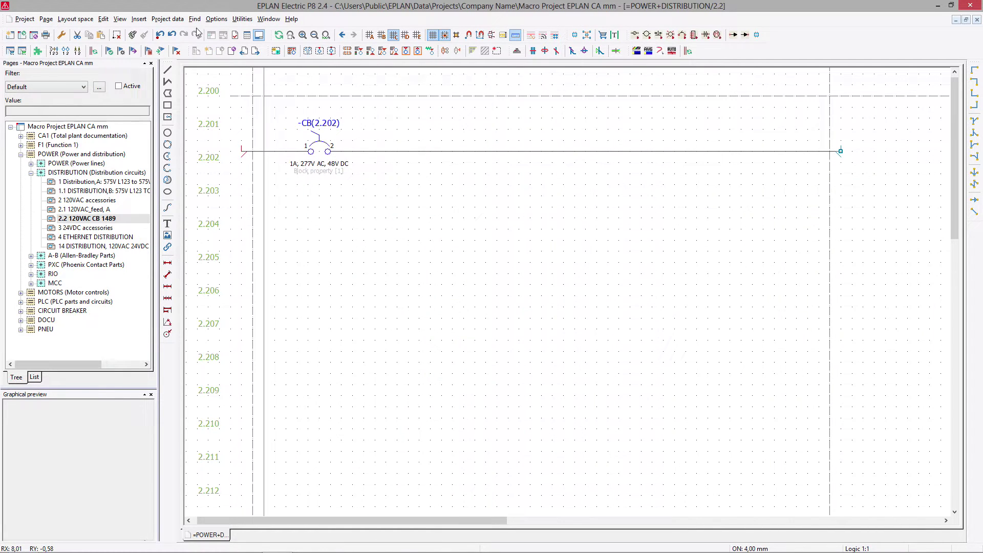
# Insert a break point midway along the breaker's output wire.
pyautogui.click(139, 19)
pyautogui.moveTo(168, 111)
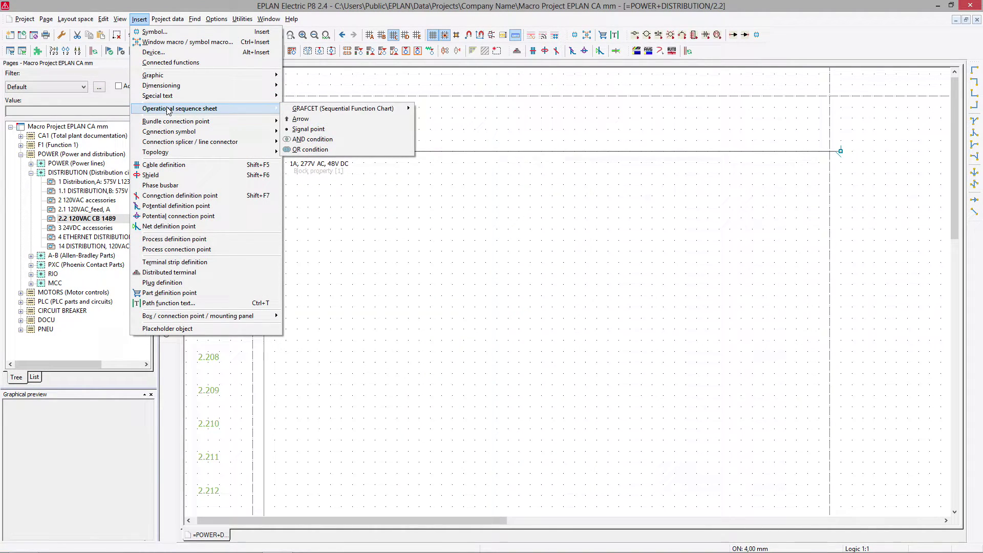
pyautogui.moveTo(169, 132)
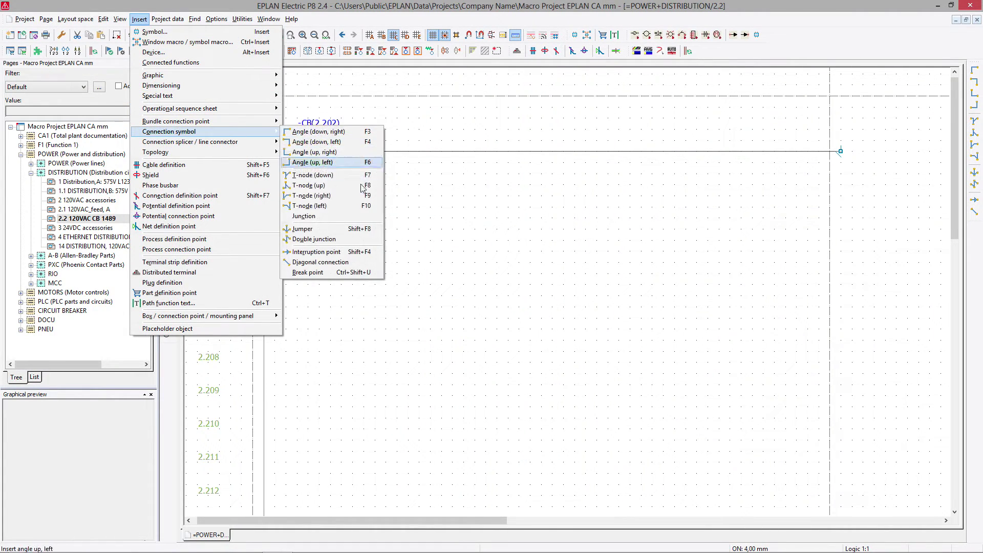
pyautogui.click(340, 274)
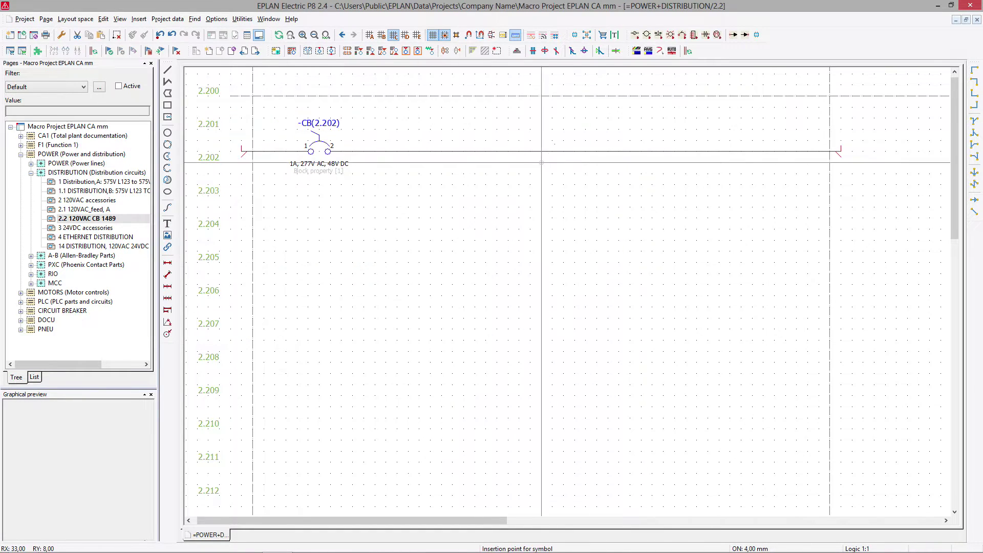
pyautogui.click(574, 151)
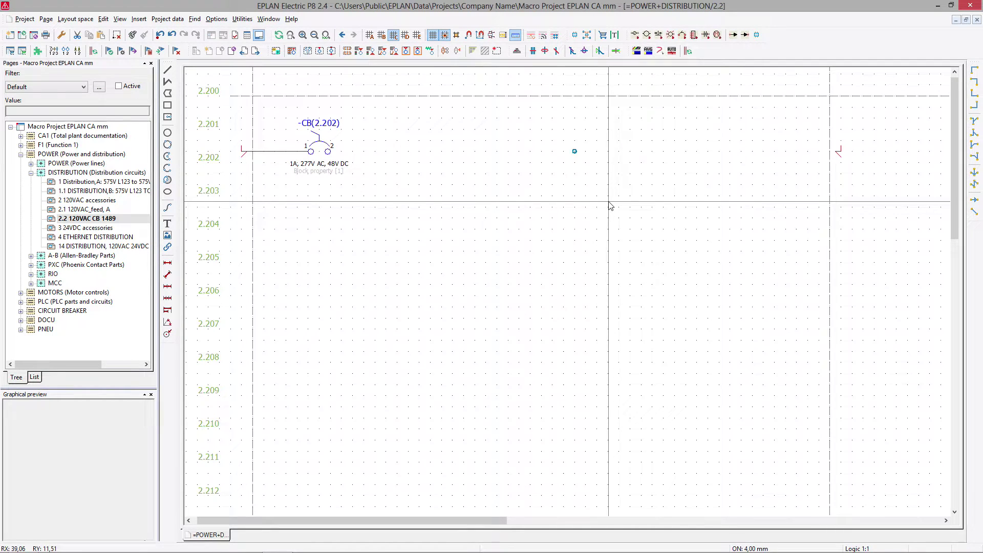
# Place two interruption points on the breaker wire, labelled 120VAC1 and N1.
pyautogui.click(974, 201)
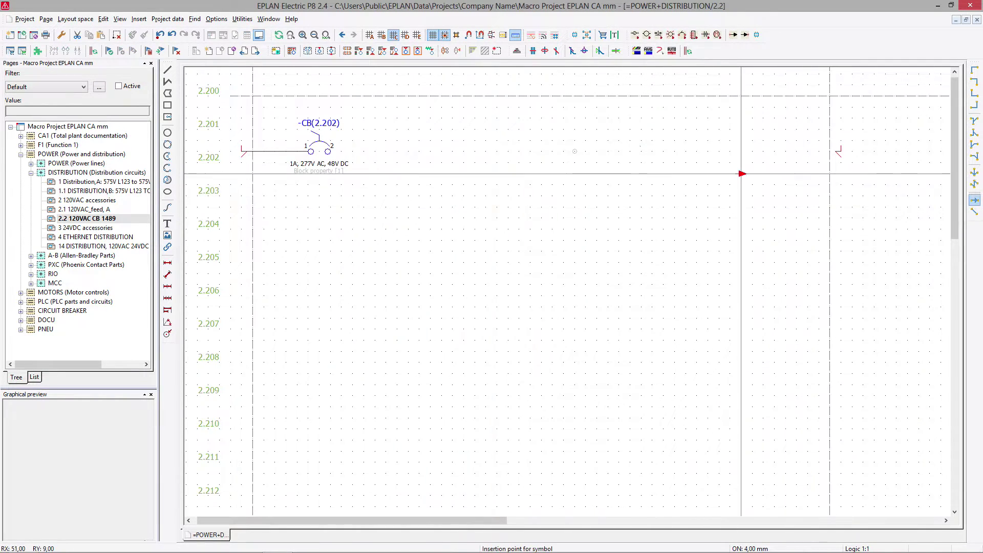
pyautogui.click(523, 221)
pyautogui.write('120VAC')
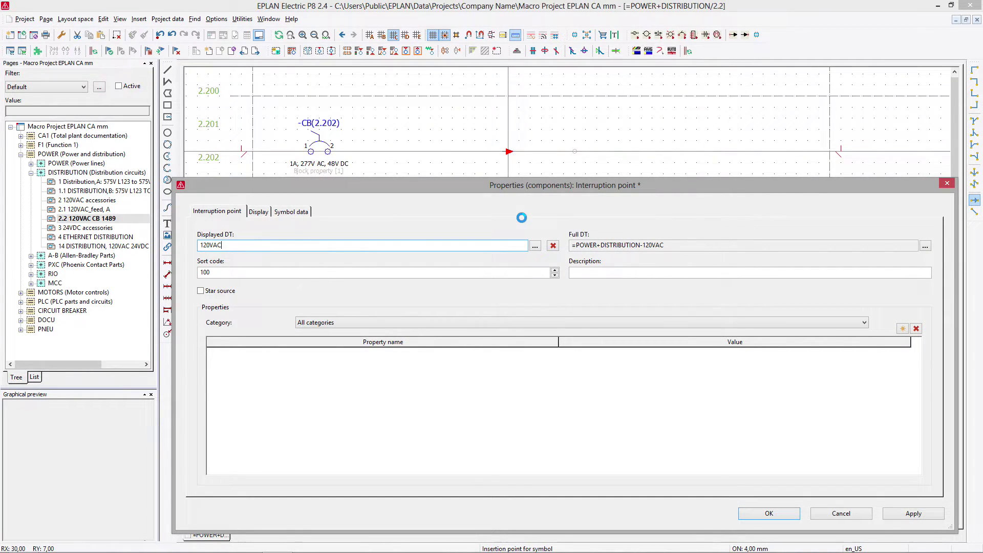
pyautogui.write('1')
pyautogui.press('Return')
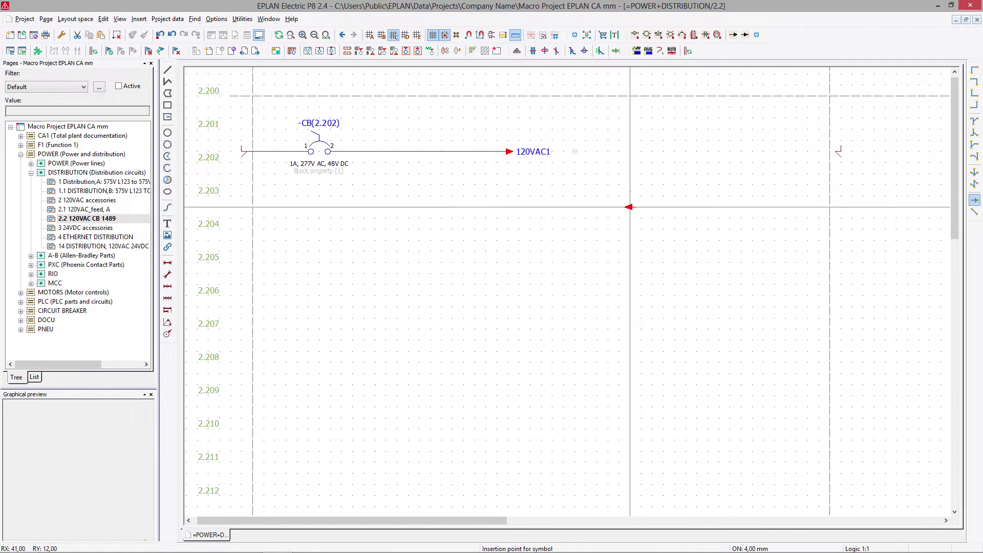
pyautogui.click(673, 151)
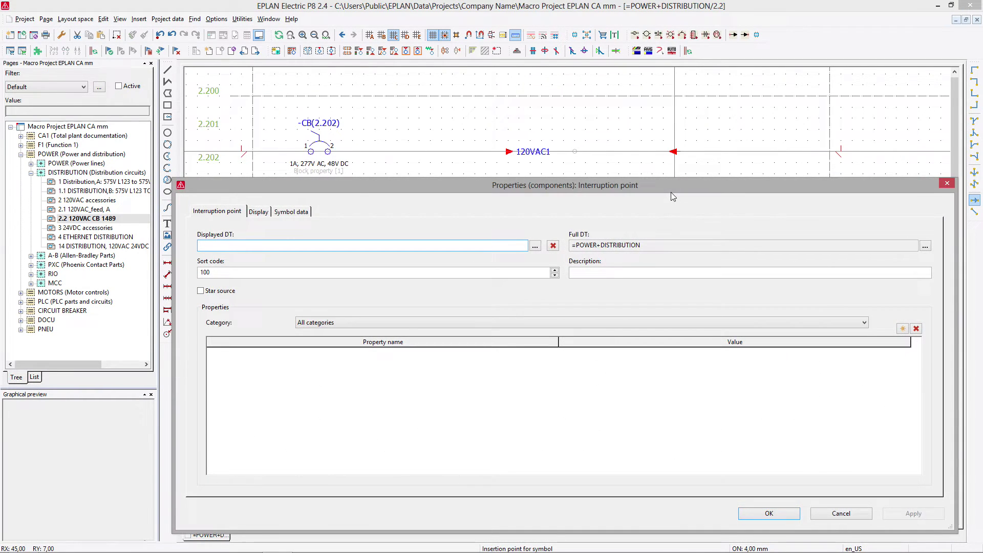
pyautogui.write('N1')
pyautogui.press('Return')
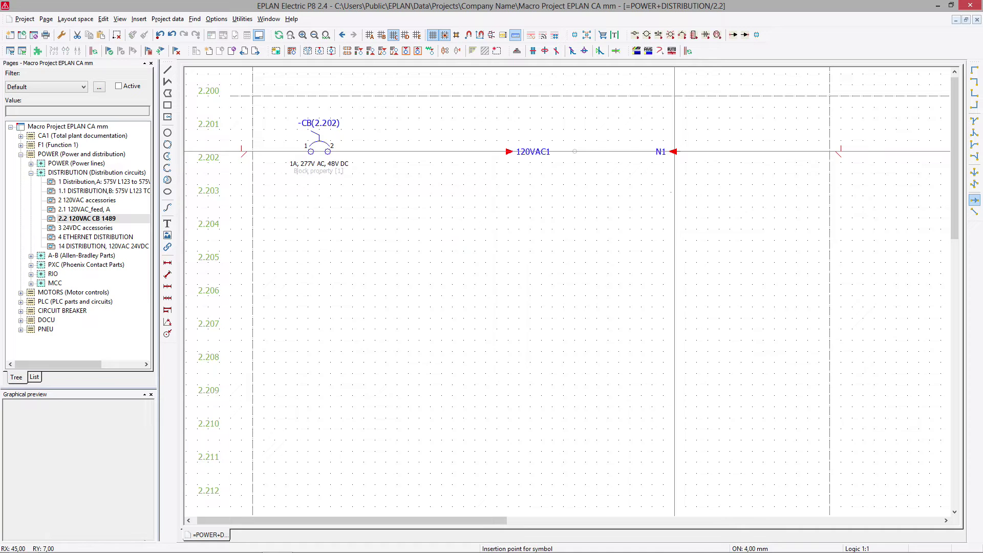
# Define the breaker-side wire as red, 16 AWG (16RD).
pyautogui.click(557, 51)
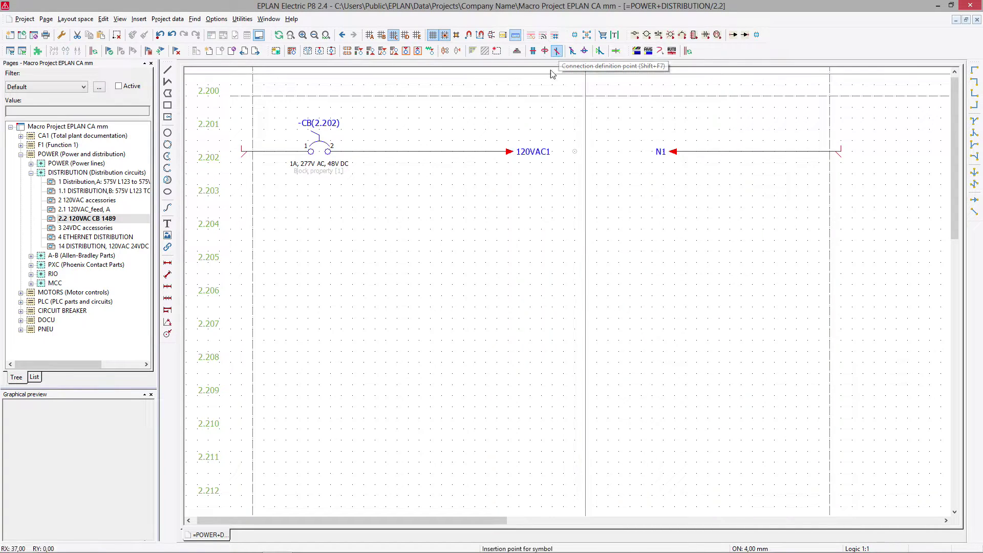
pyautogui.click(426, 162)
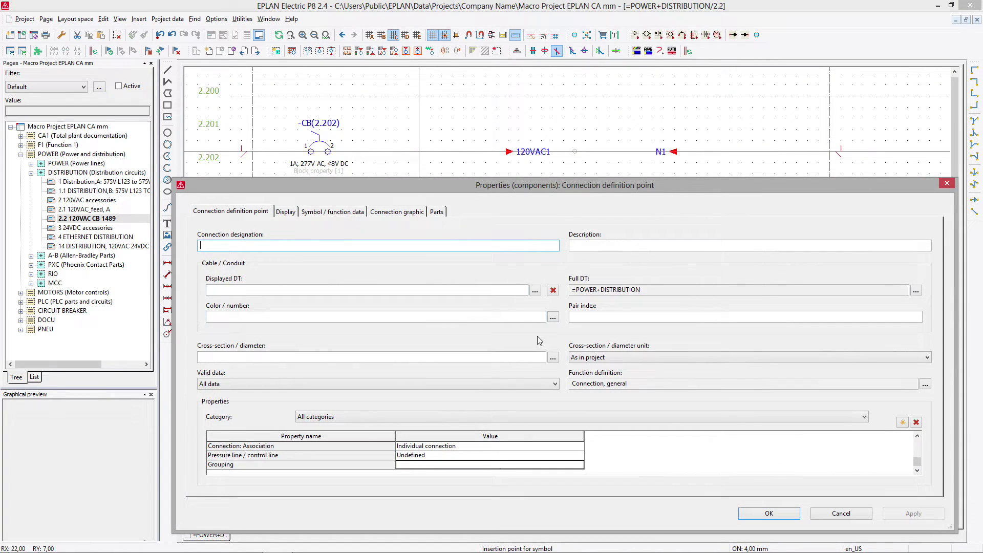
pyautogui.click(553, 317)
pyautogui.click(432, 232)
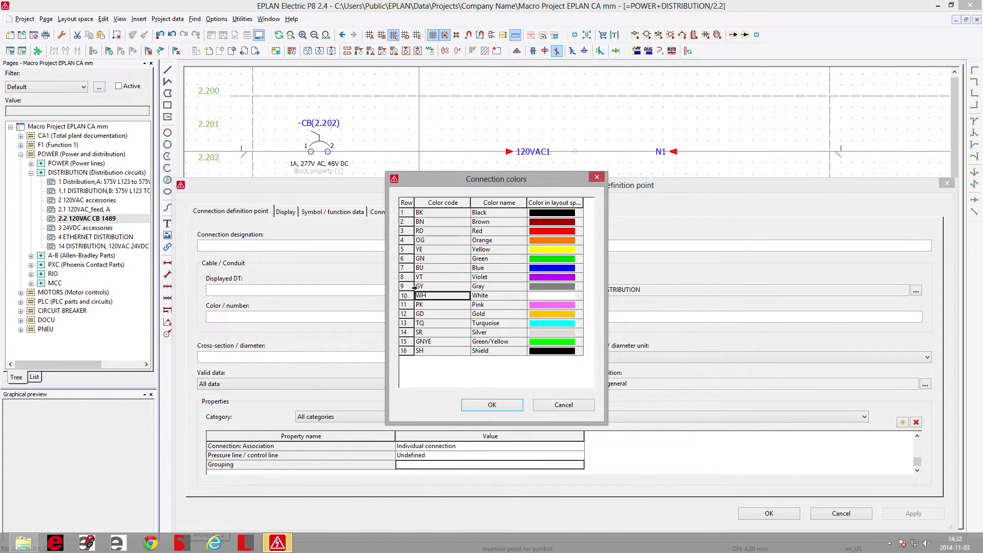
pyautogui.doubleClick(431, 233)
pyautogui.click(407, 358)
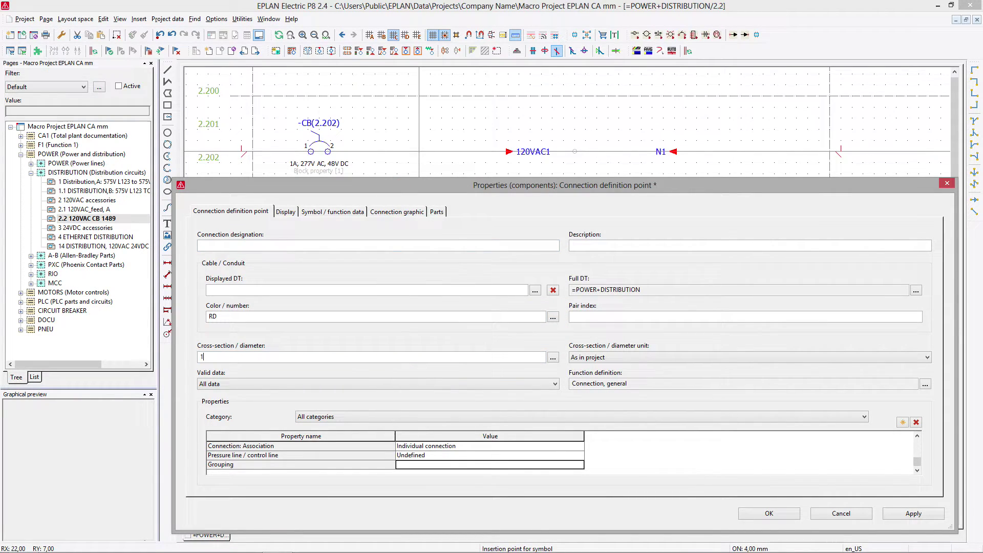
pyautogui.click(576, 356)
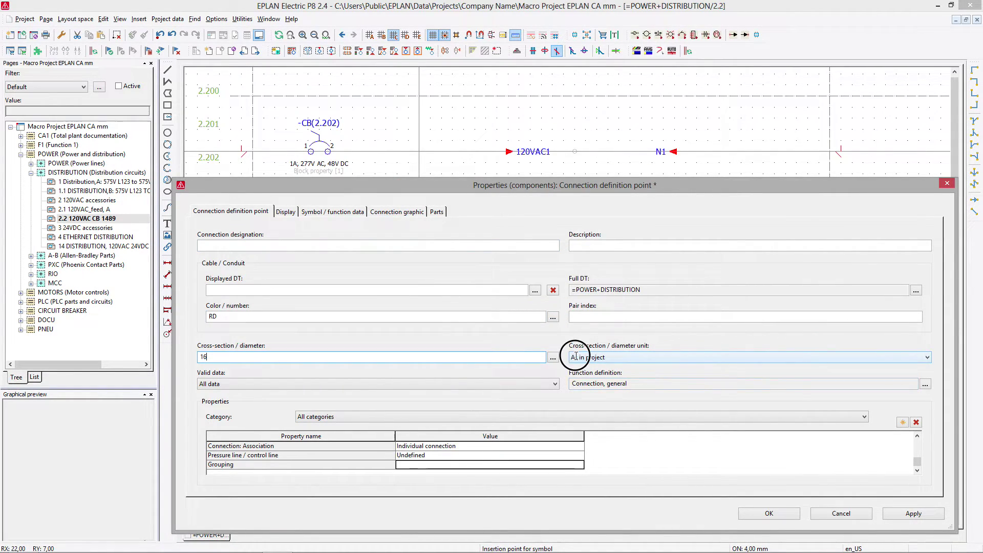
pyautogui.click(577, 390)
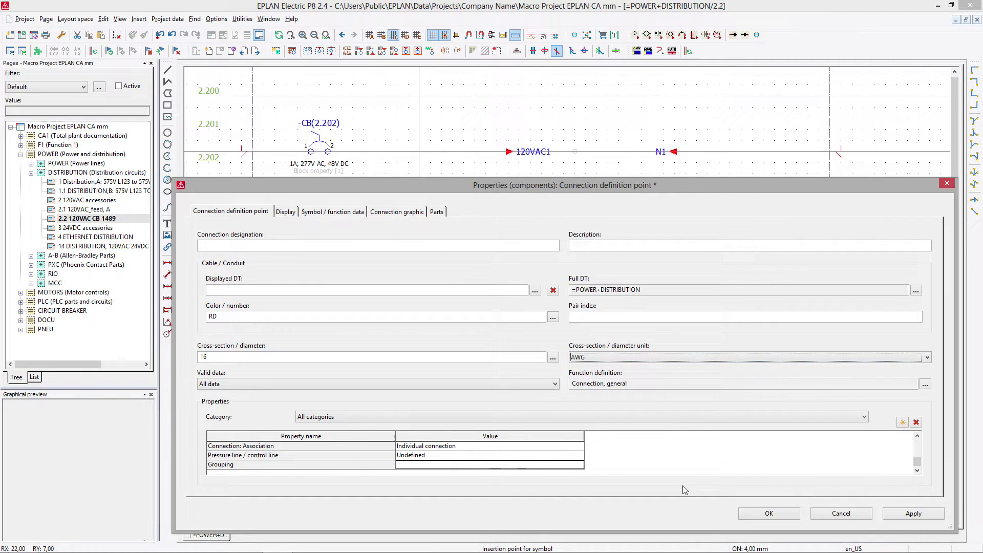
pyautogui.click(768, 513)
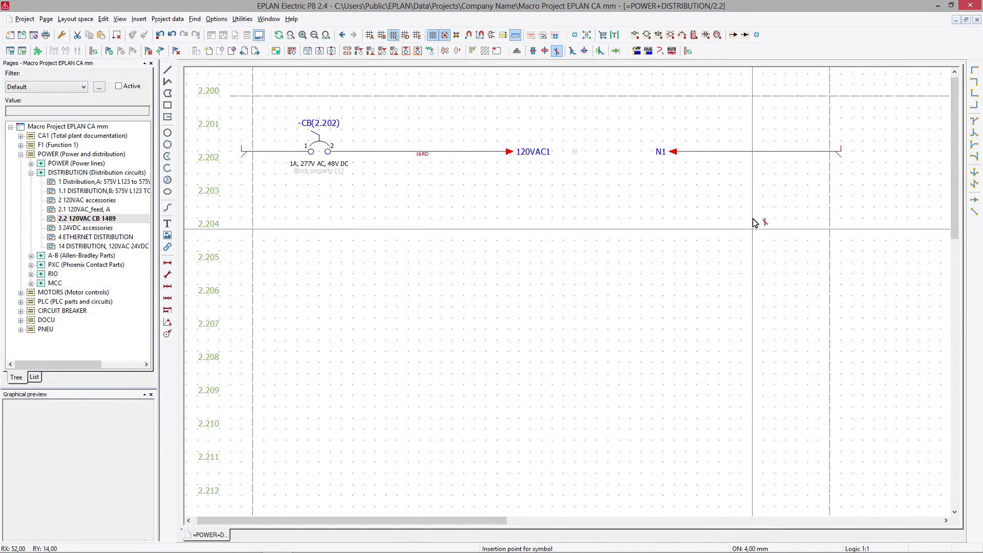
# Define the wire after N1 as white, 16 AWG (16WH).
pyautogui.click(743, 159)
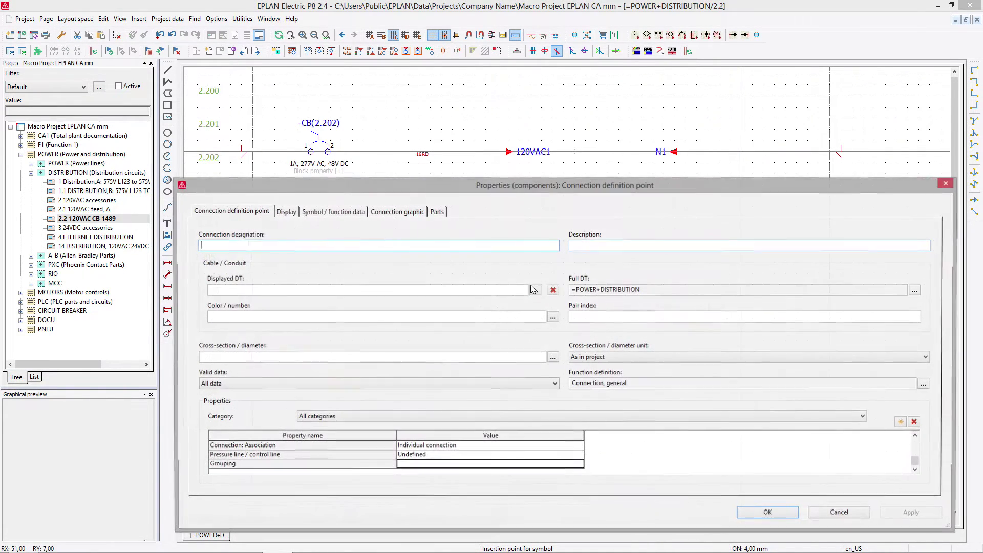
pyautogui.click(498, 356)
pyautogui.write('16')
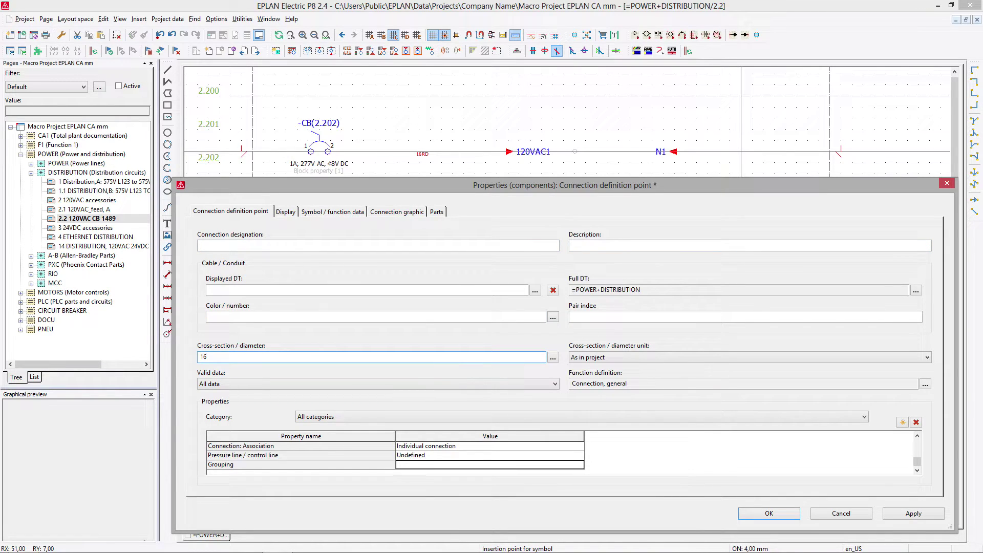
pyautogui.click(656, 357)
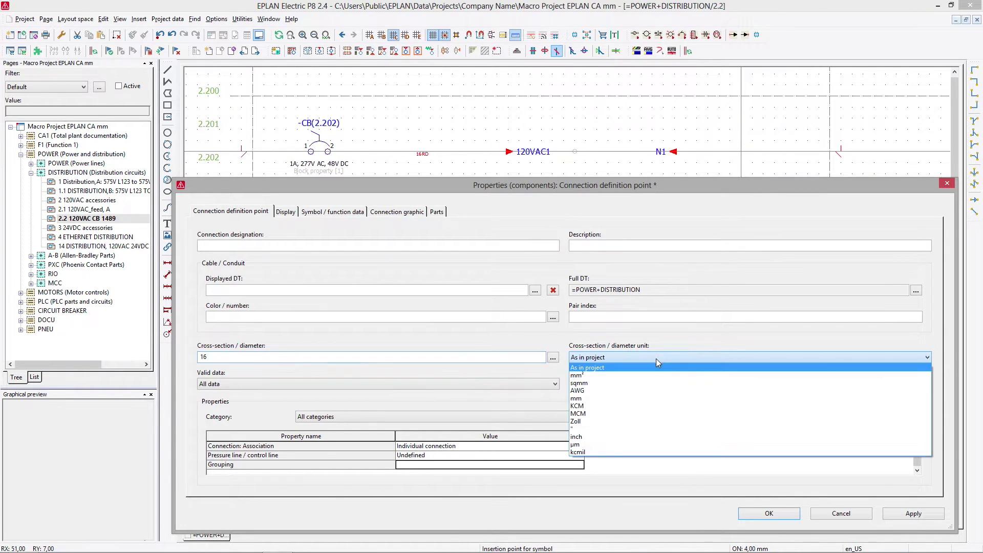
pyautogui.click(648, 391)
pyautogui.click(553, 318)
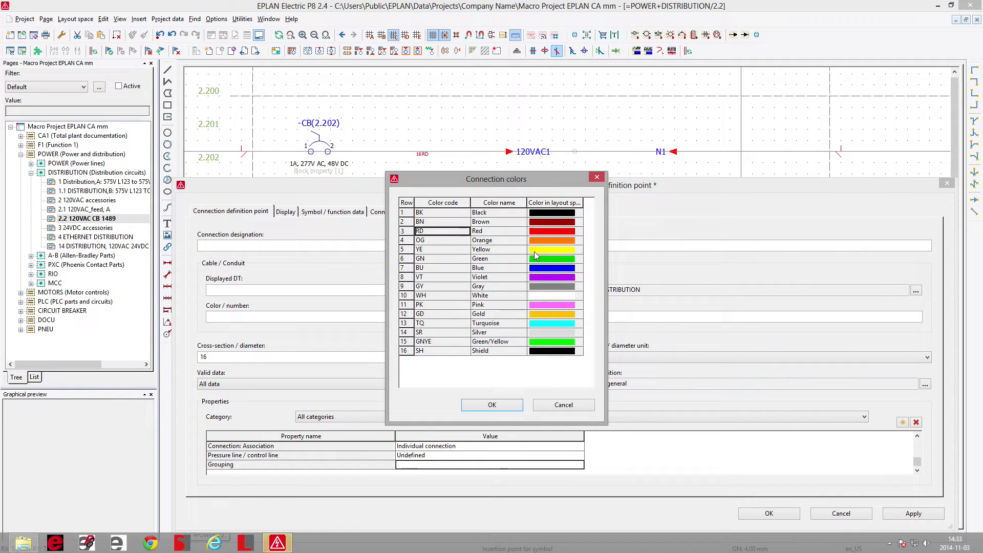
pyautogui.click(422, 297)
pyautogui.click(491, 405)
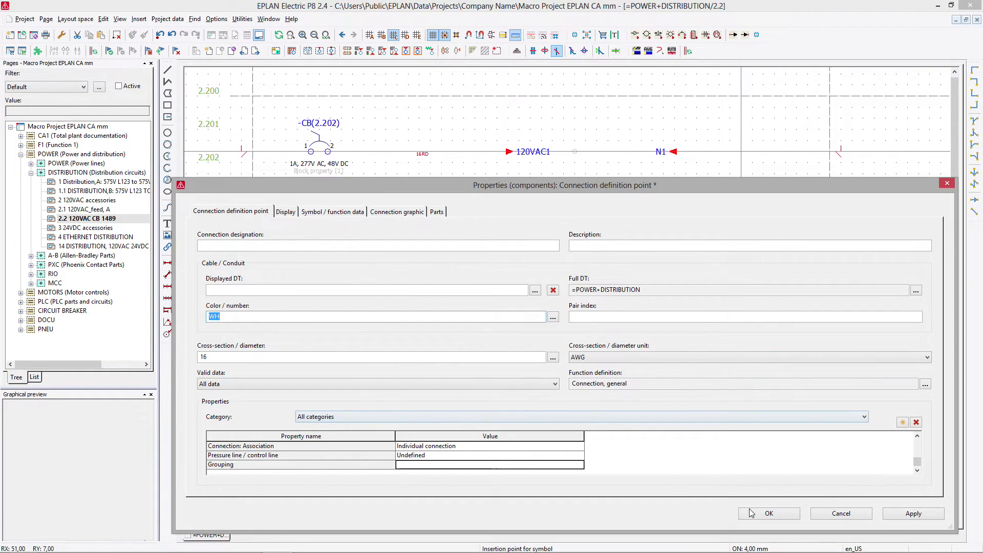
pyautogui.click(768, 512)
# Select the breaker and both wire definitions, then place a placeholder object at row 2.201 beside them.
pyautogui.press('Escape')
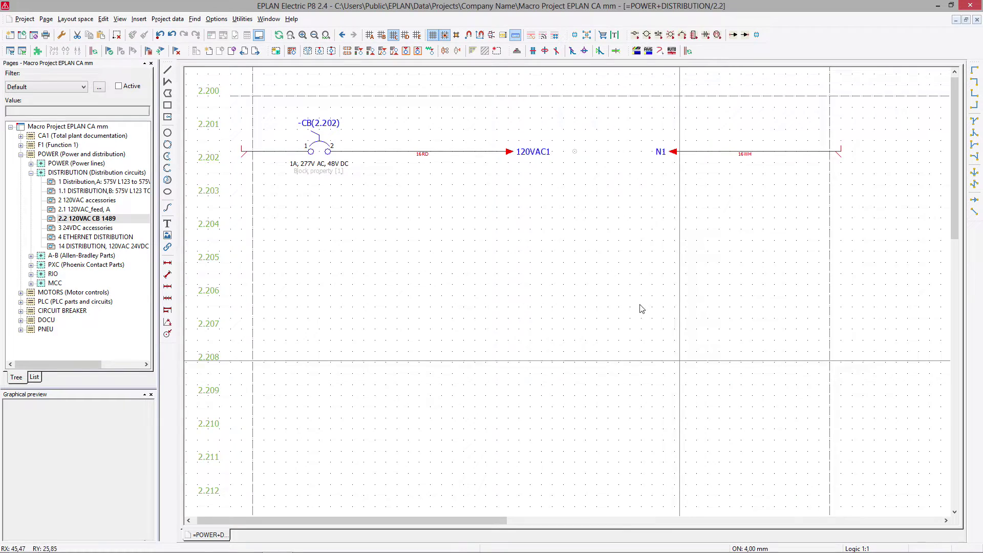
pyautogui.moveTo(287, 109); pyautogui.dragTo(434, 203)
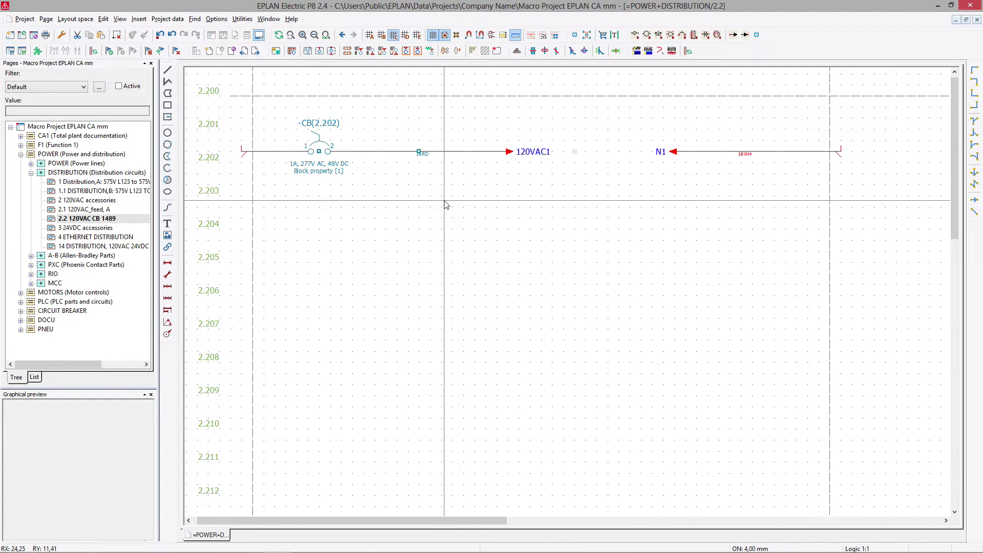
pyautogui.click(750, 182)
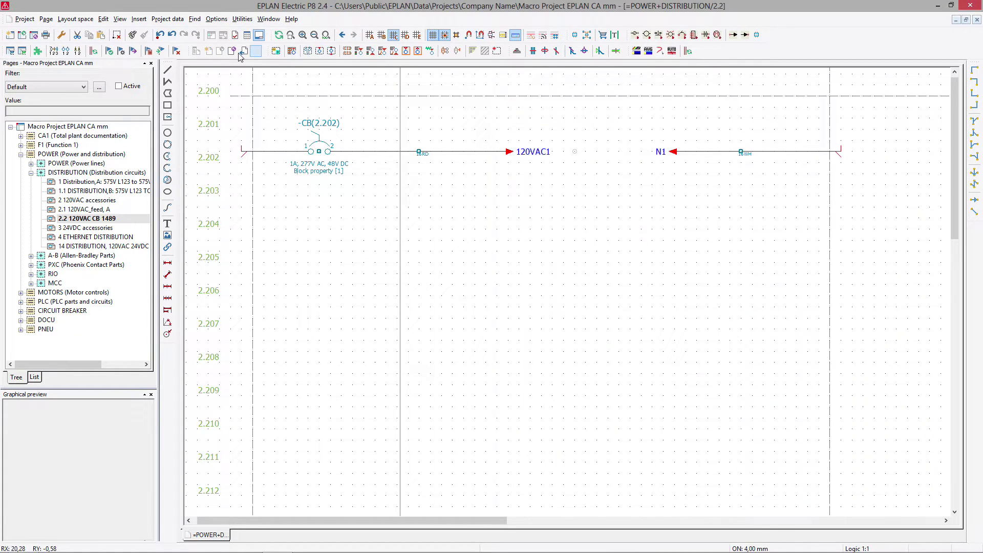
pyautogui.click(140, 18)
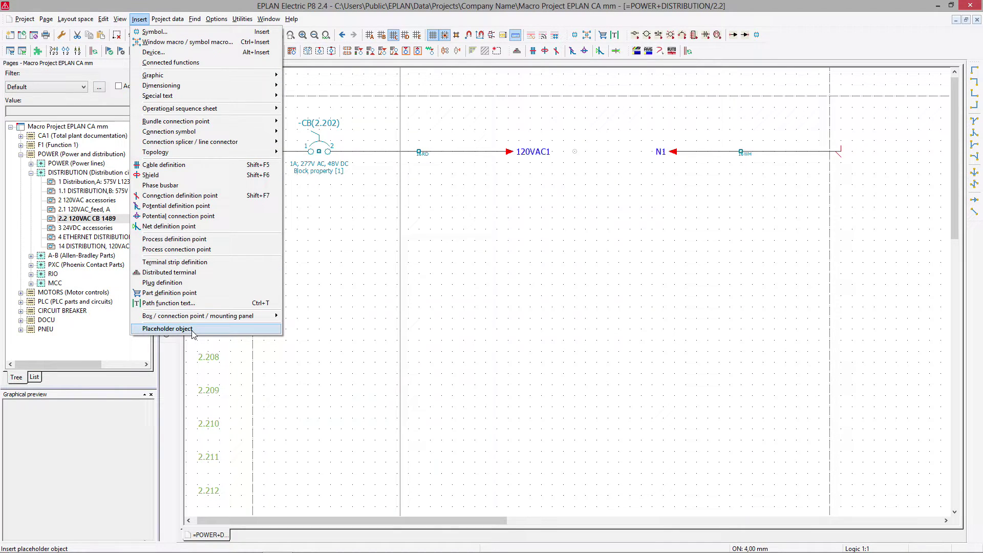
pyautogui.click(167, 328)
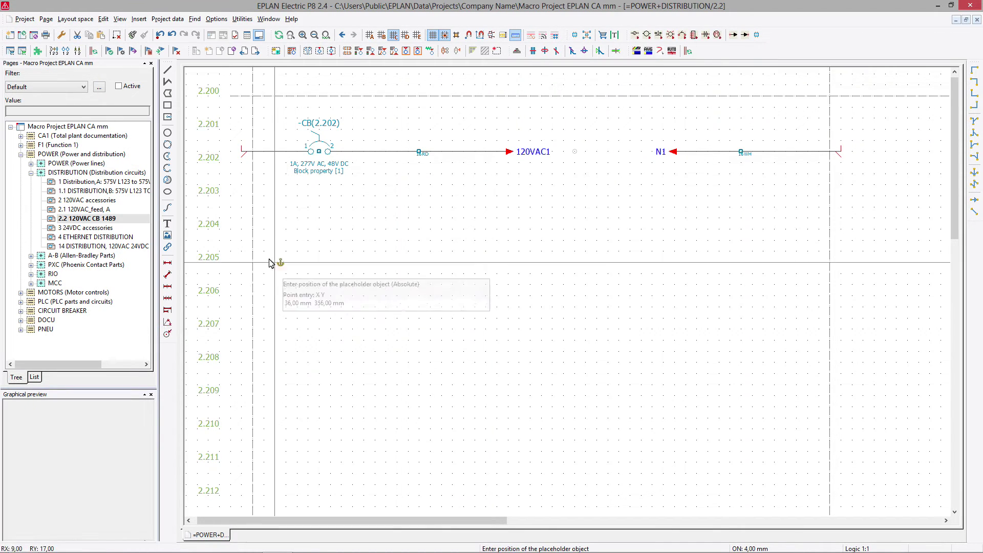
pyautogui.click(267, 124)
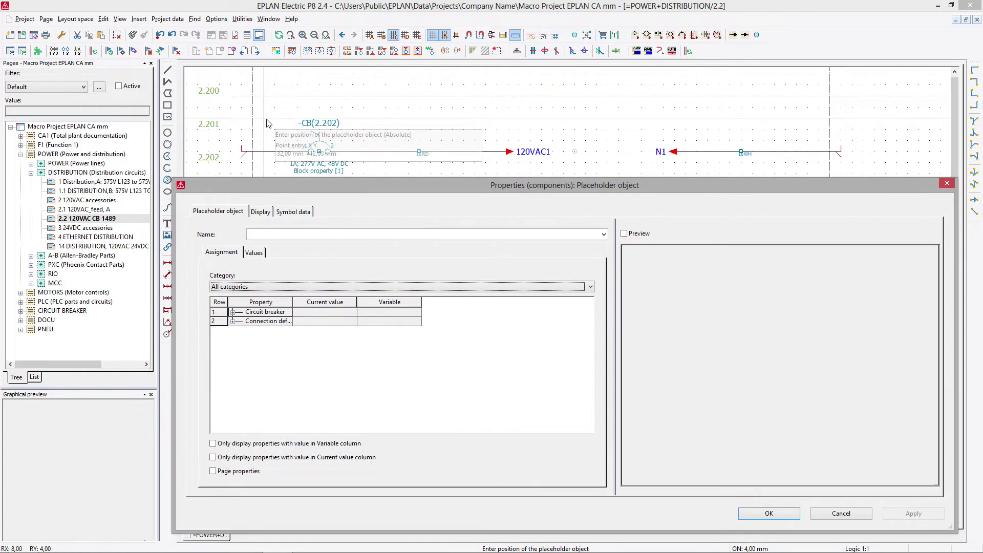
pyautogui.press('Return')
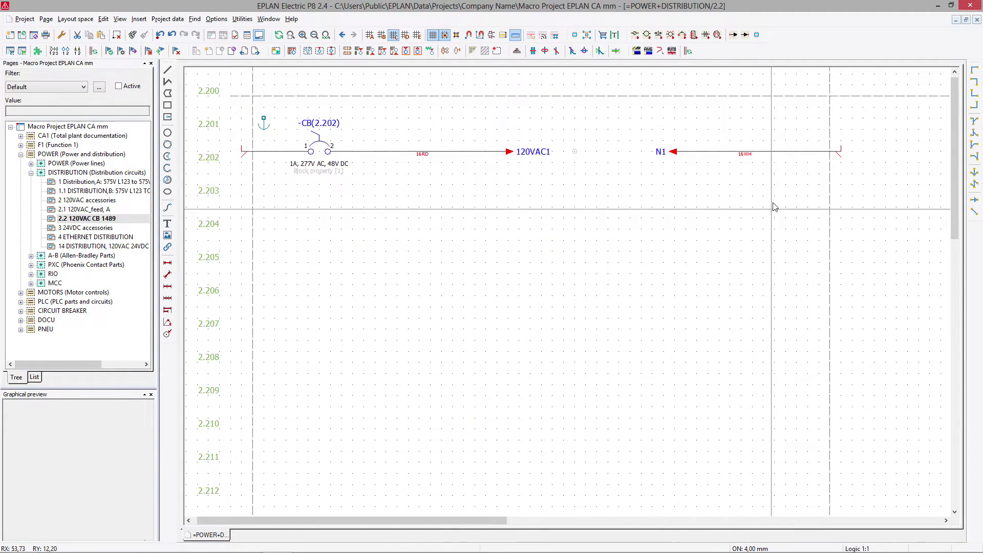
pyautogui.click(760, 188)
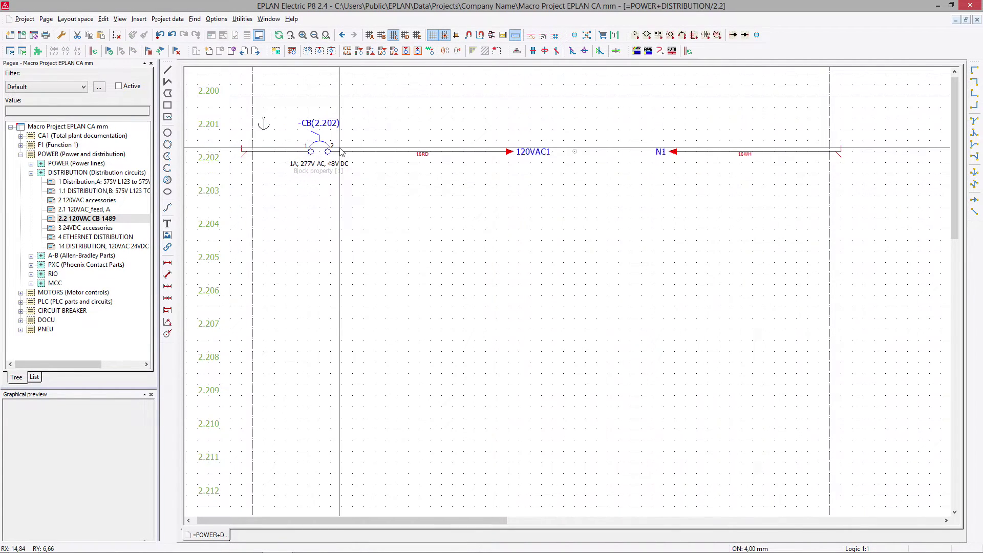
pyautogui.click(264, 127)
pyautogui.rightClick(264, 128)
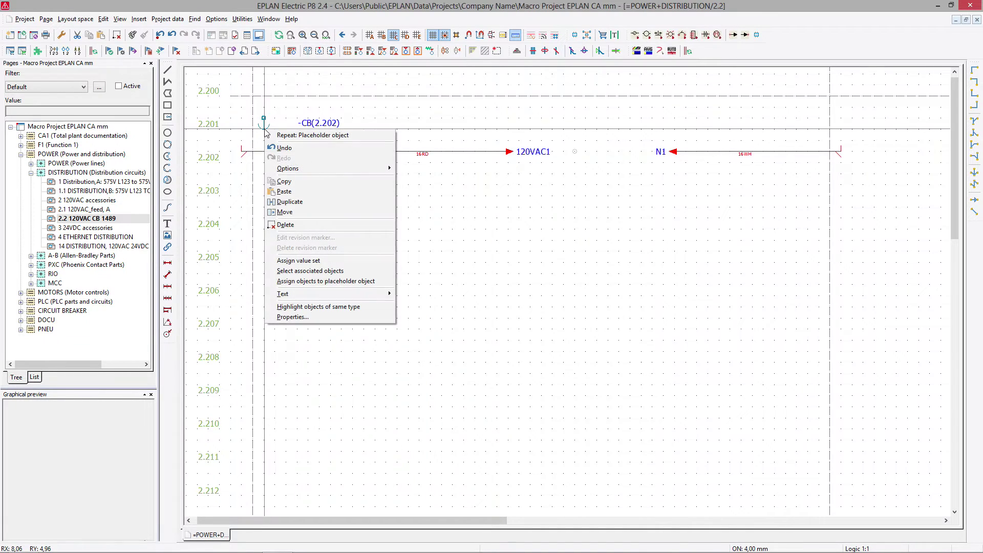
pyautogui.click(322, 271)
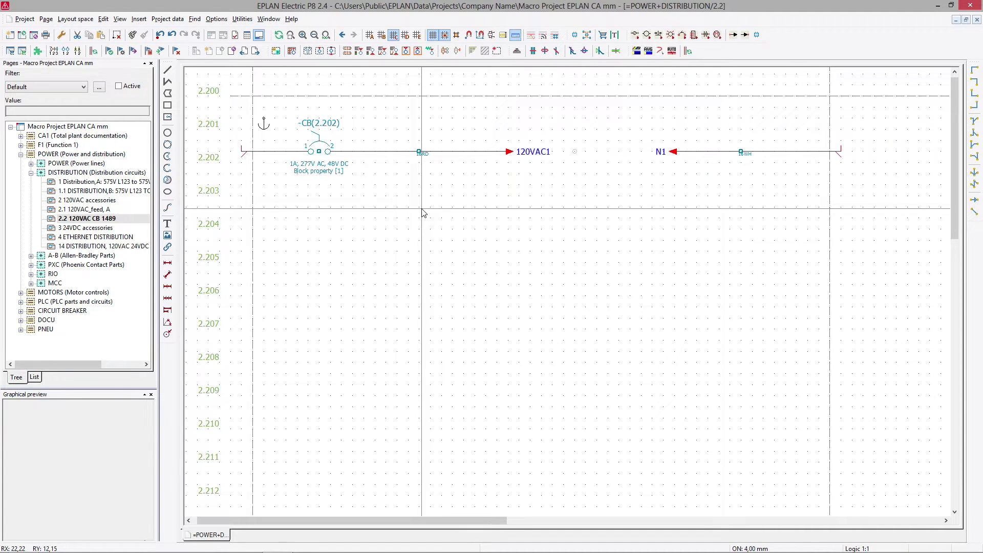
pyautogui.doubleClick(264, 123)
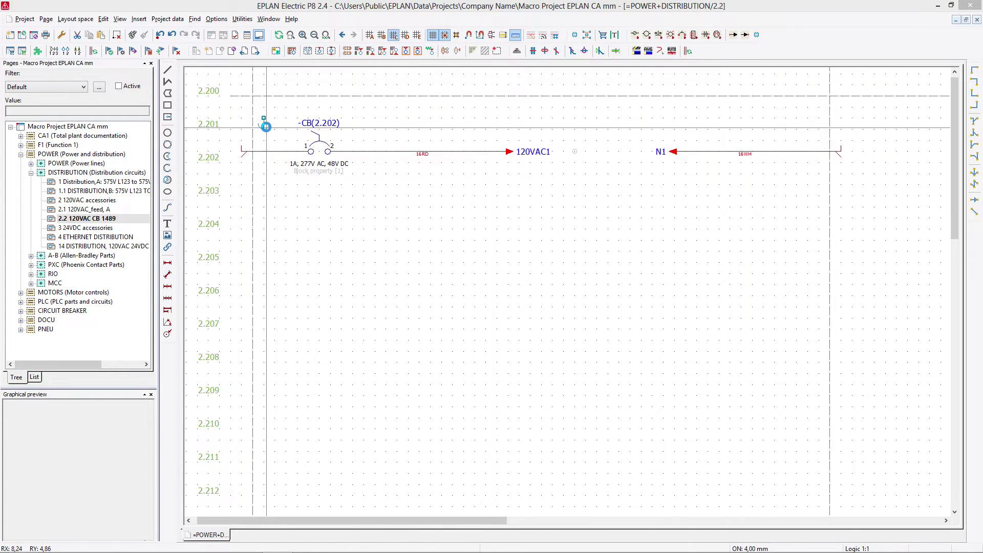
# Assign <CB_PART> to the breaker's part number and <CB_A> to its technical characteristics.
pyautogui.click(223, 252)
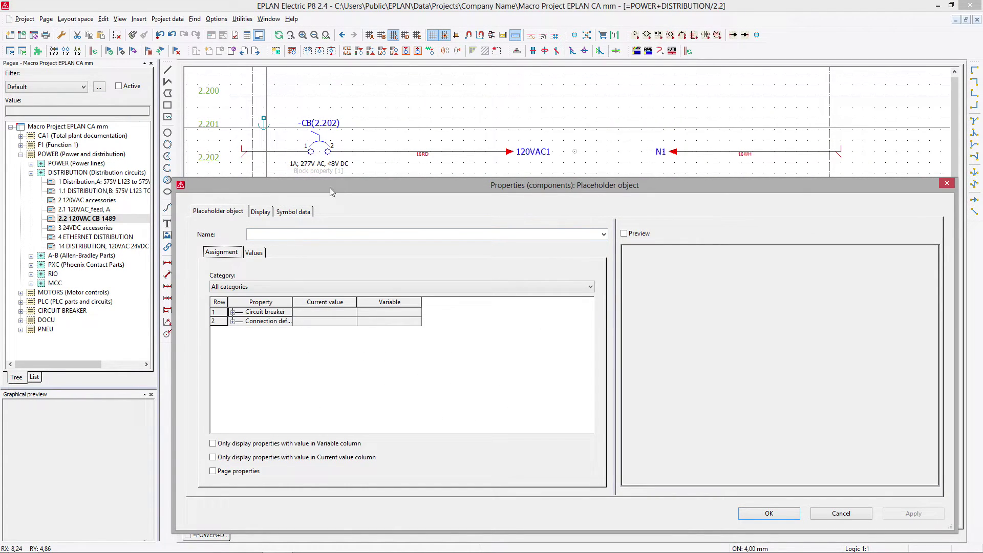
pyautogui.click(213, 457)
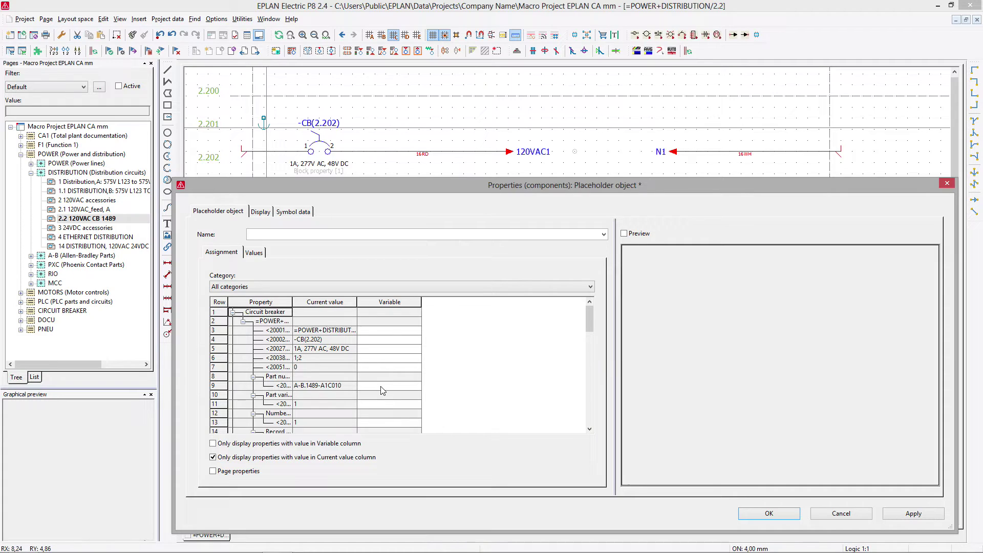
pyautogui.click(381, 386)
pyautogui.write('<CB_PART>')
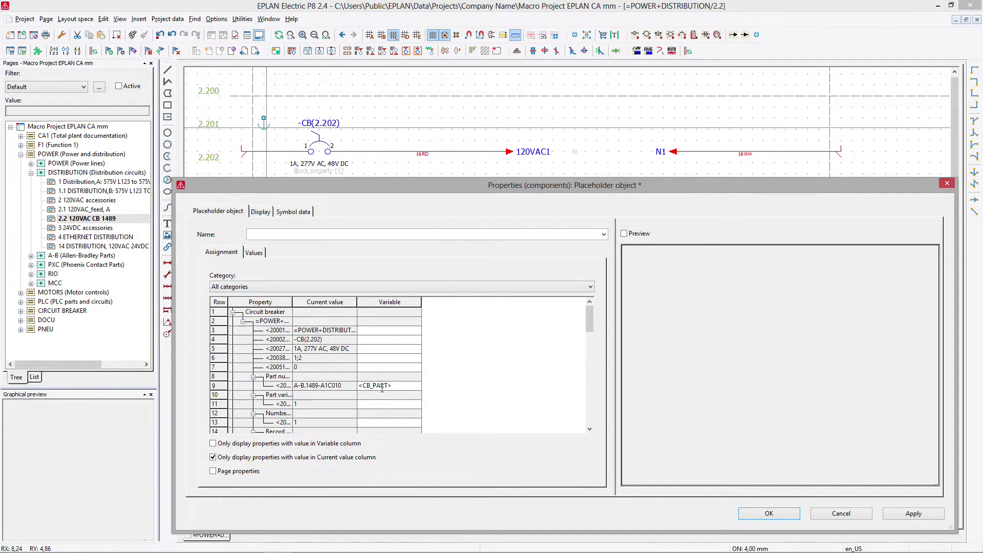
pyautogui.click(376, 350)
pyautogui.write('<CB_A>')
pyautogui.click(309, 349)
pyautogui.moveTo(292, 303); pyautogui.dragTo(387, 302)
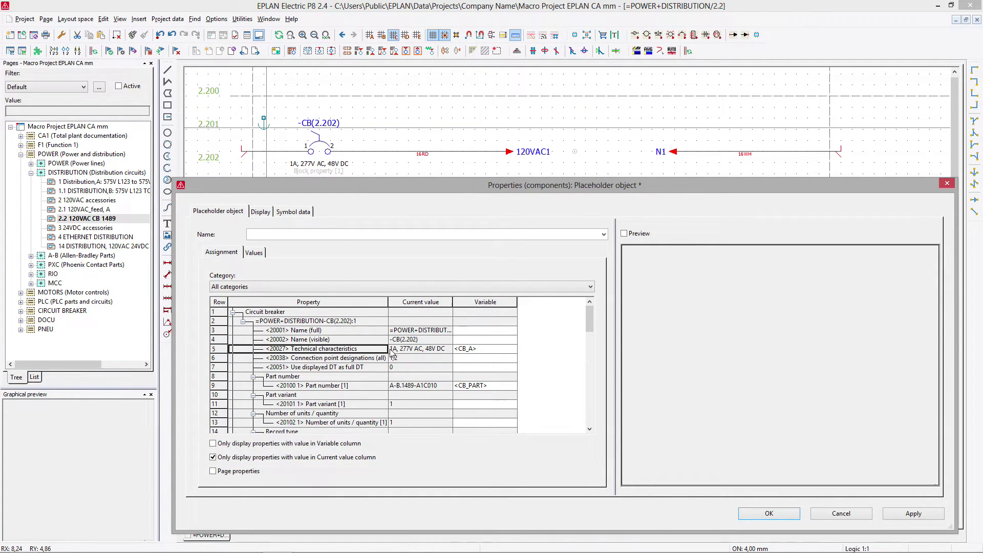
pyautogui.click(479, 353)
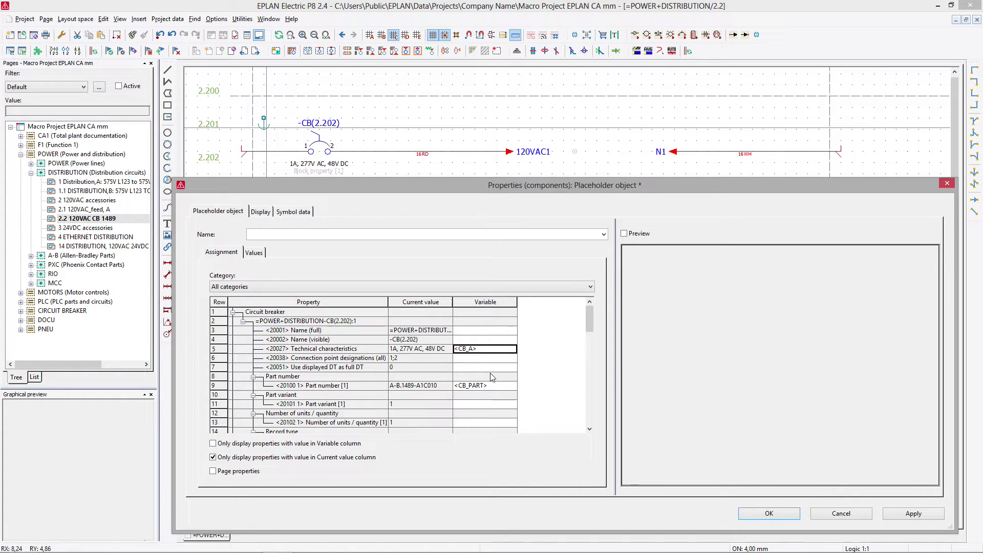
pyautogui.click(590, 321)
pyautogui.moveTo(590, 321); pyautogui.dragTo(592, 395)
pyautogui.click(312, 321)
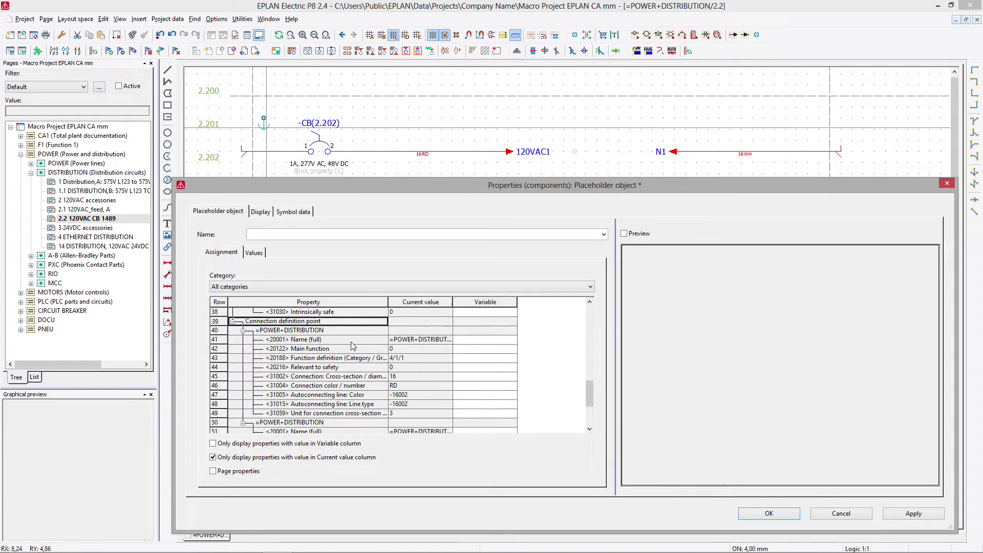
# Assign <wire_awg> to both connection definitions' cross-section and apply the changes.
pyautogui.click(482, 377)
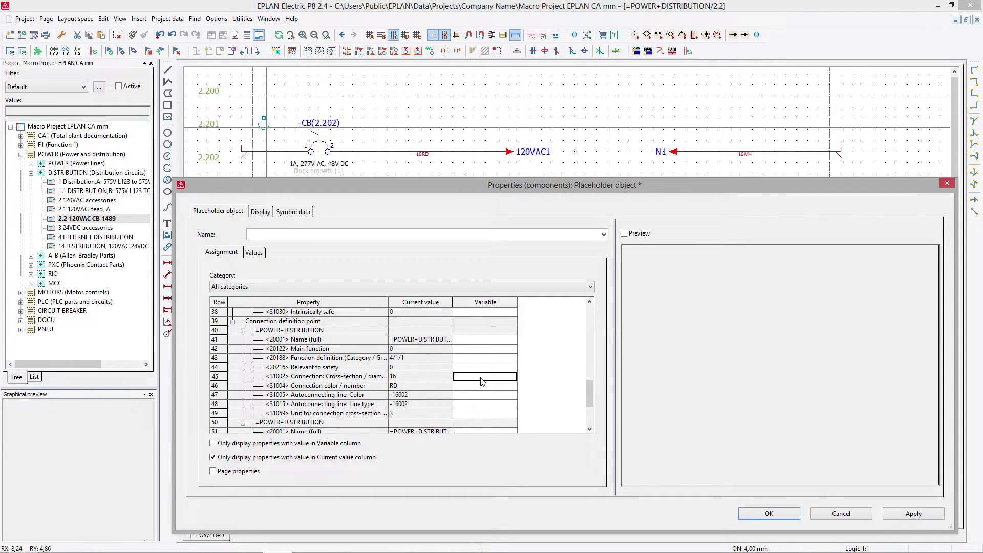
pyautogui.write('<wire_awg>')
pyautogui.click(488, 377)
pyautogui.moveTo(589, 394); pyautogui.dragTo(588, 409)
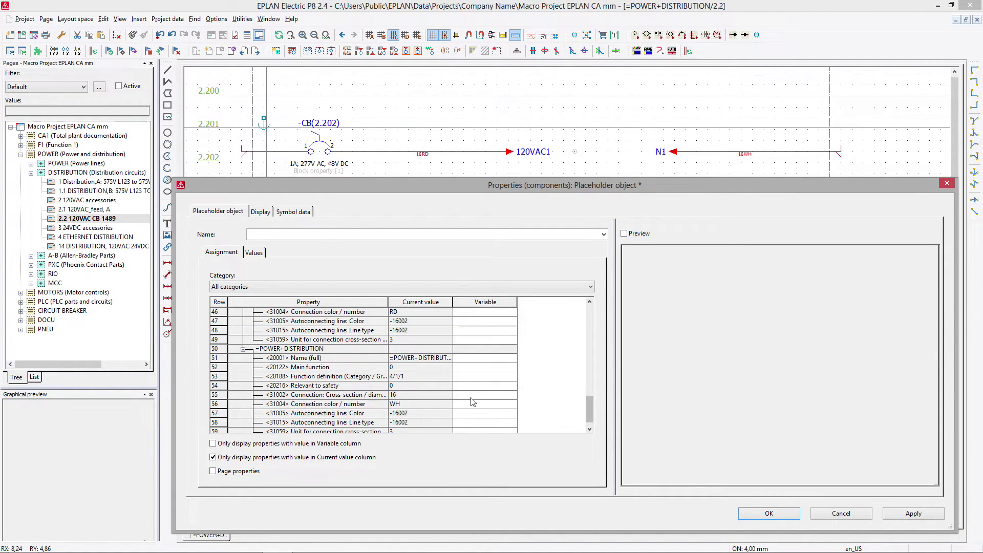
pyautogui.click(492, 397)
pyautogui.write('<wire_awg>')
pyautogui.click(909, 511)
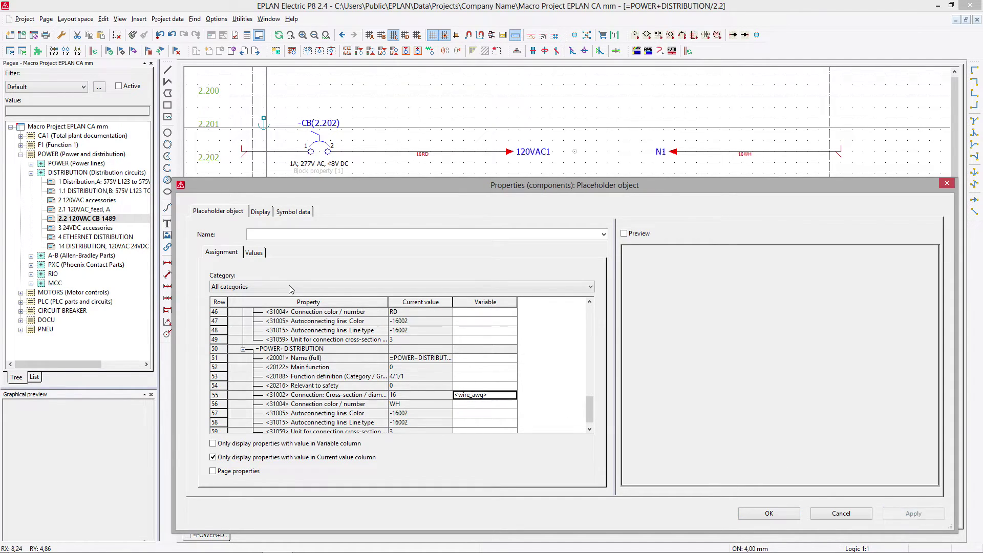
# Create a new value set named 1A on the placeholder's Values tab.
pyautogui.click(253, 252)
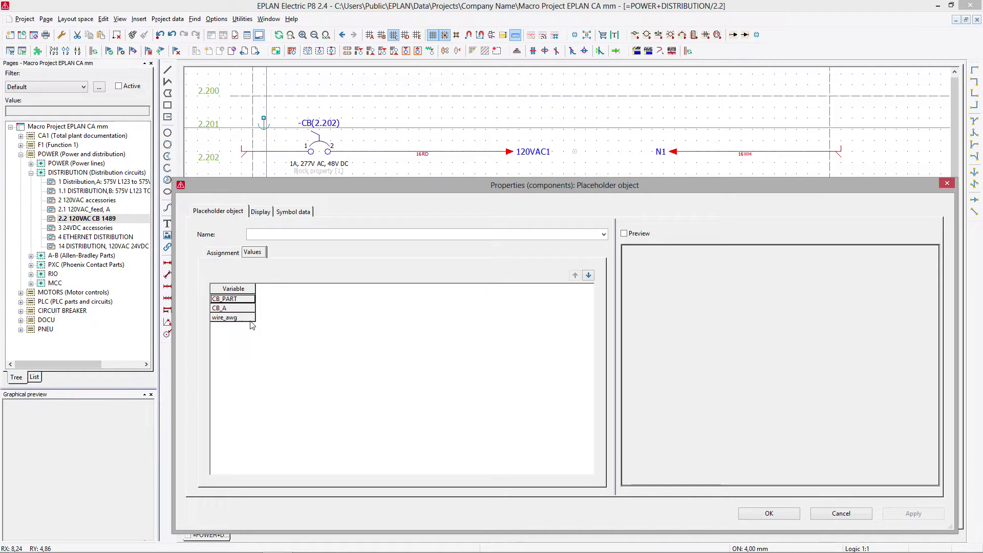
pyautogui.rightClick(271, 332)
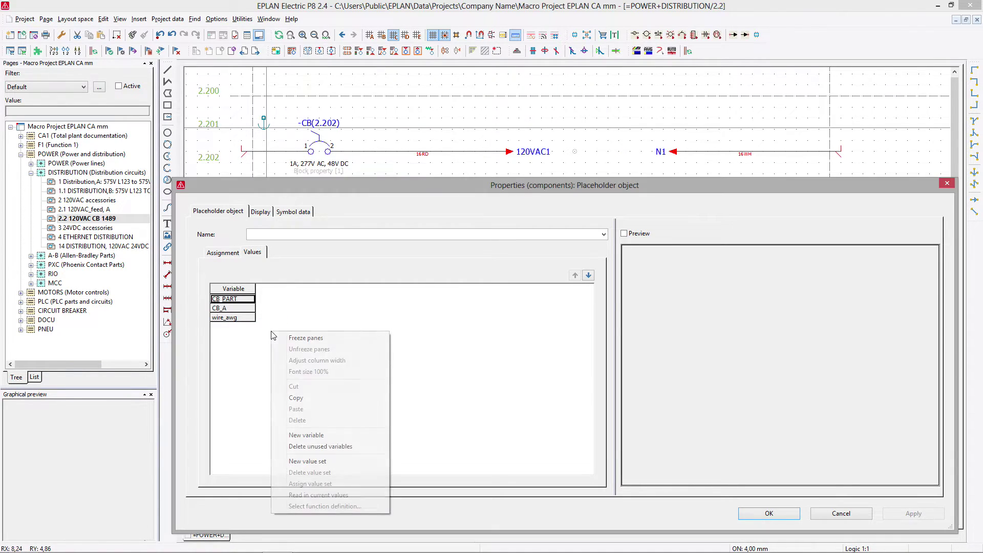
pyautogui.click(330, 464)
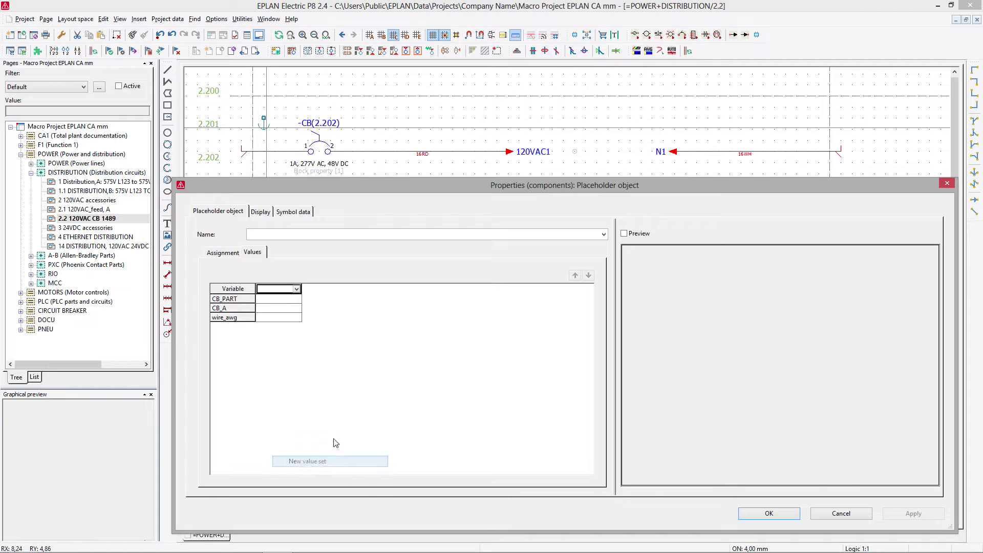
pyautogui.click(280, 290)
pyautogui.write('1a')
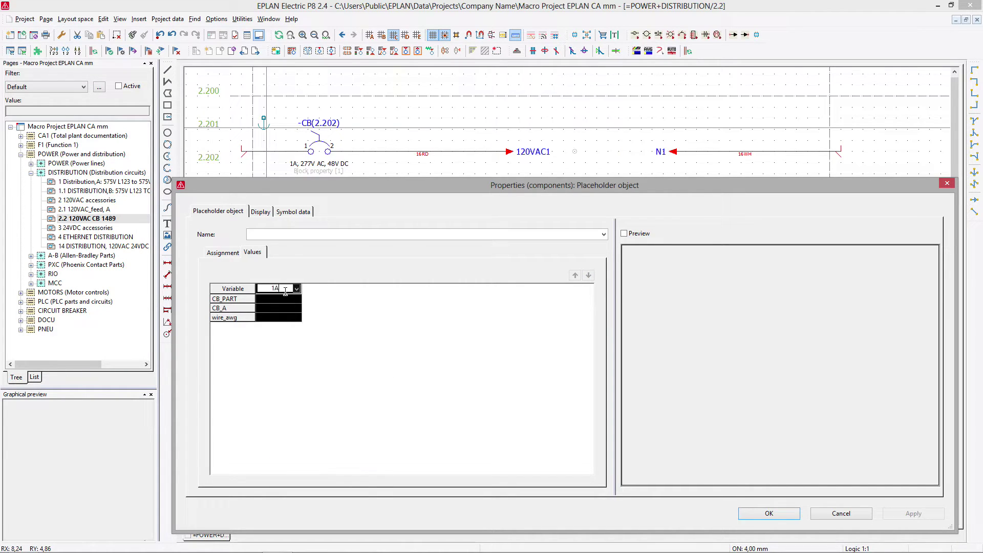
pyautogui.click(394, 369)
# Fill 1A with current values (A-B.1489-A1C010, 1A, 277V AC, 48V DC, 16) and apply.
pyautogui.click(280, 288)
pyautogui.click(281, 288)
pyautogui.click(280, 288)
pyautogui.rightClick(280, 288)
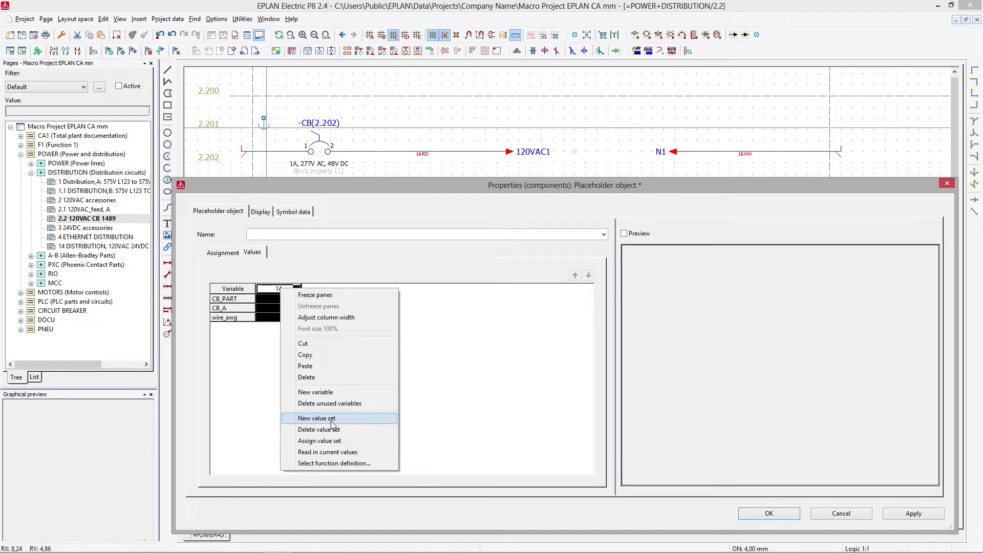
pyautogui.click(328, 451)
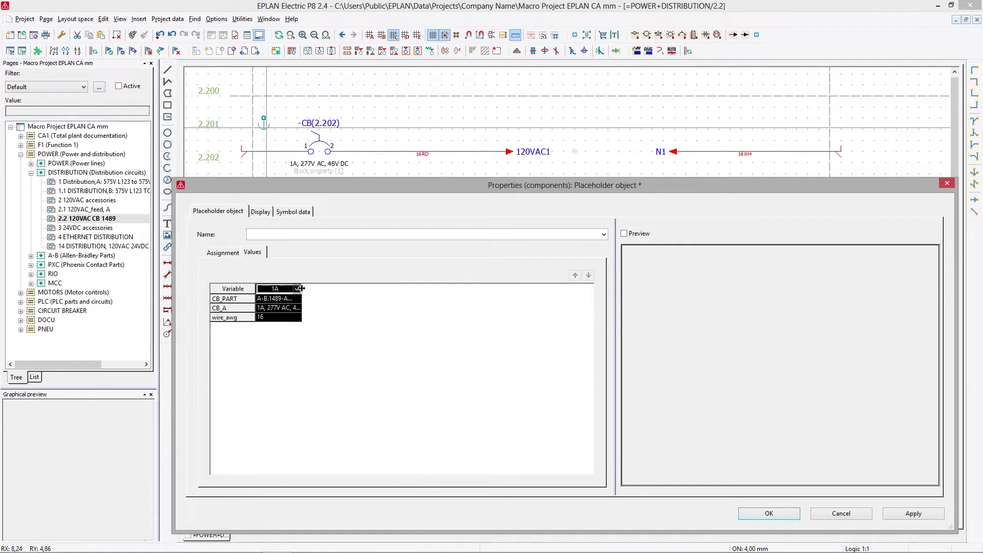
pyautogui.moveTo(301, 288); pyautogui.dragTo(359, 288)
pyautogui.click(320, 308)
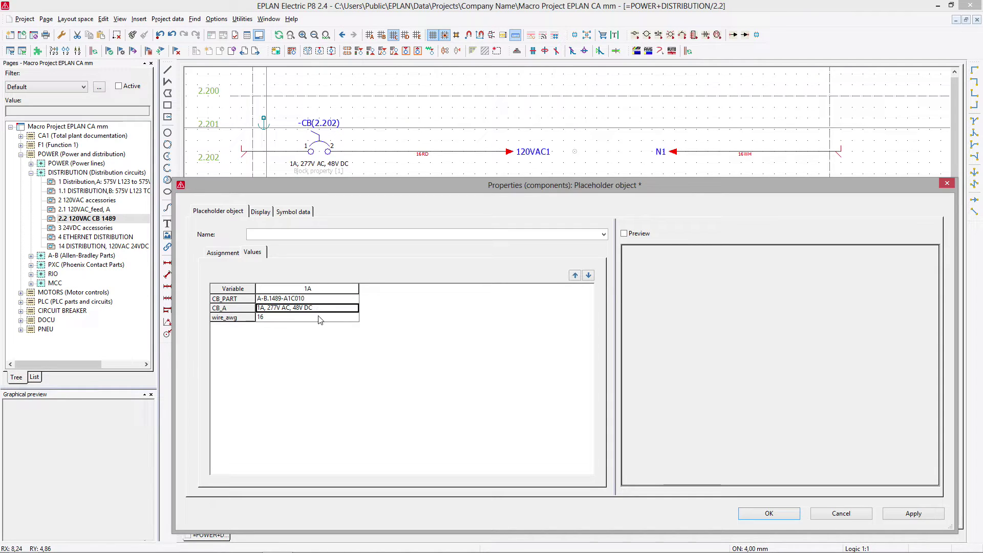
pyautogui.click(320, 317)
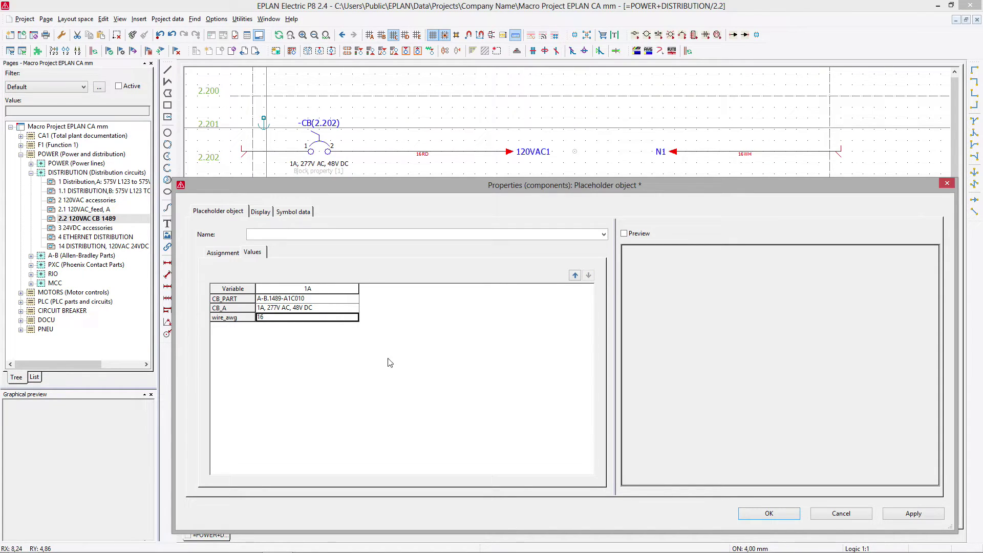
pyautogui.click(915, 513)
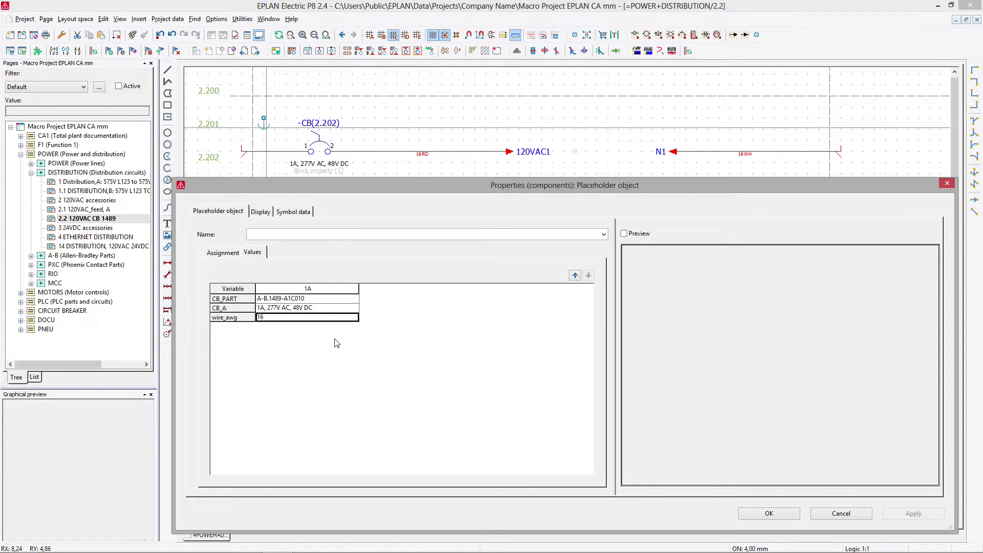
# Add a value set named 2A and copy the 1A values into it.
pyautogui.rightClick(377, 350)
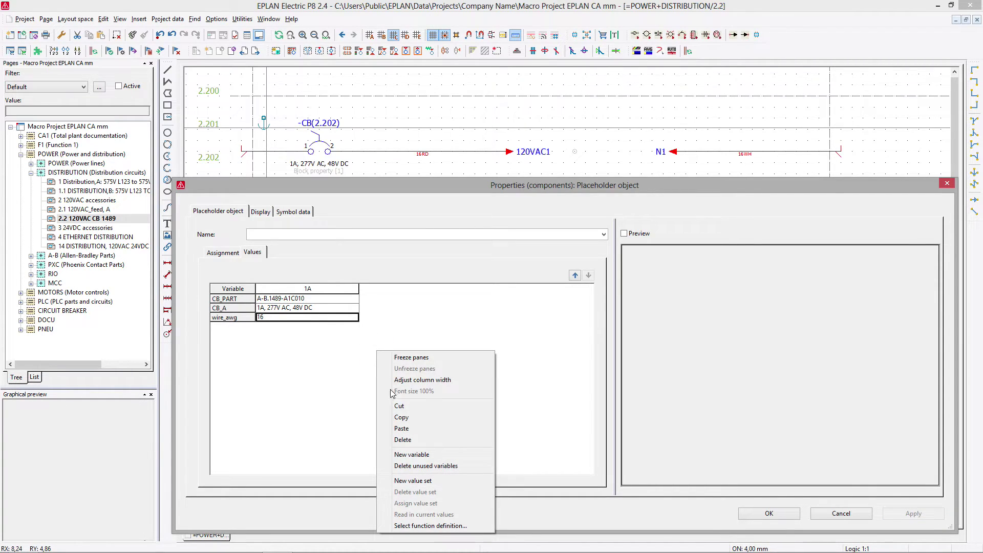
pyautogui.click(429, 481)
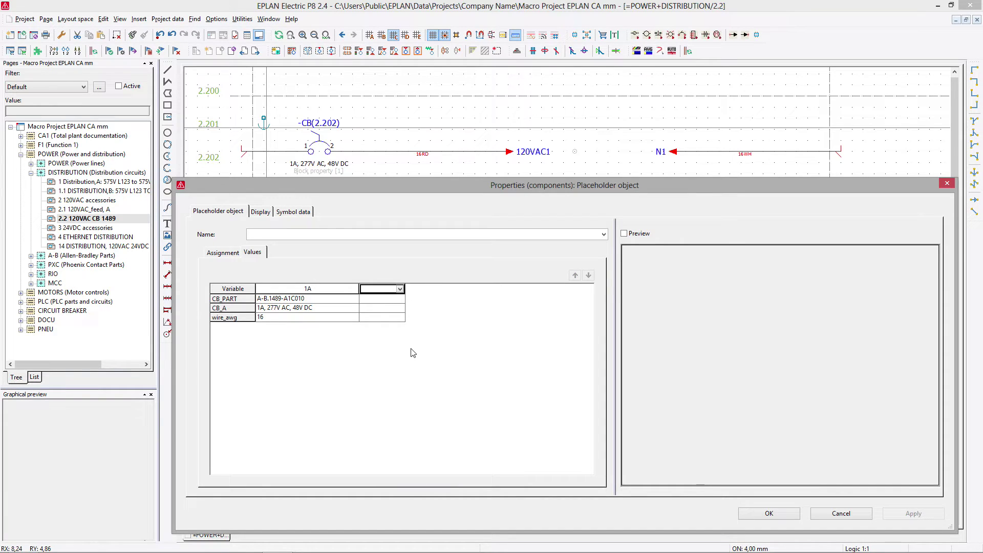
pyautogui.write('2A')
pyautogui.click(332, 304)
pyautogui.moveTo(332, 304); pyautogui.dragTo(373, 306)
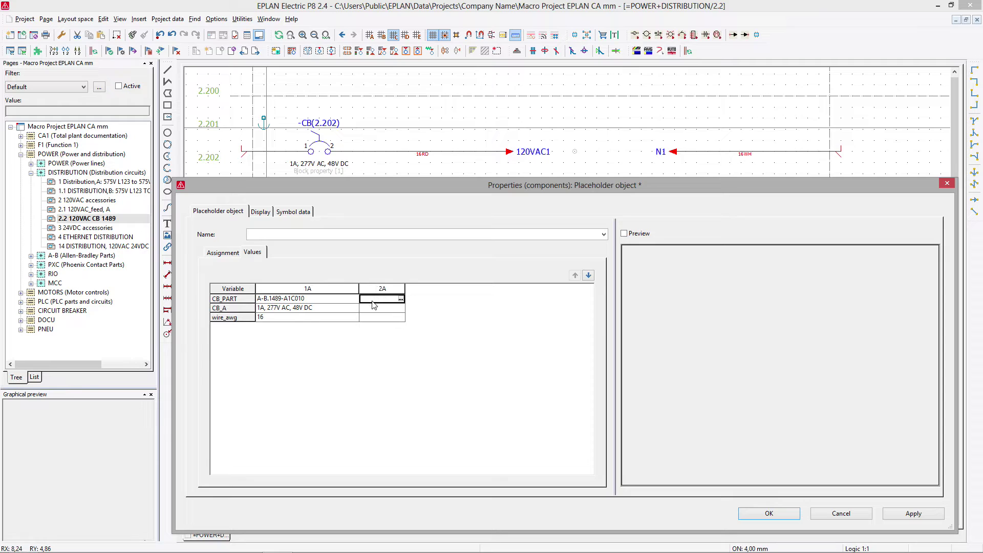
pyautogui.click(383, 301)
pyautogui.click(382, 289)
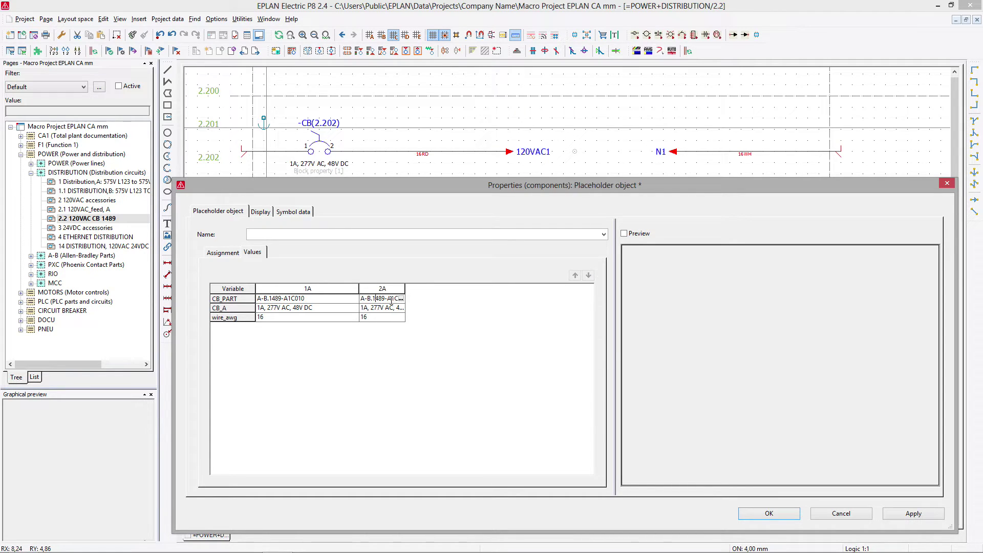
# Change the 2A part to A-B.1489-A1C020 and rating to 2A, then add a third value set.
pyautogui.moveTo(404, 290); pyautogui.dragTo(441, 290)
pyautogui.click(404, 298)
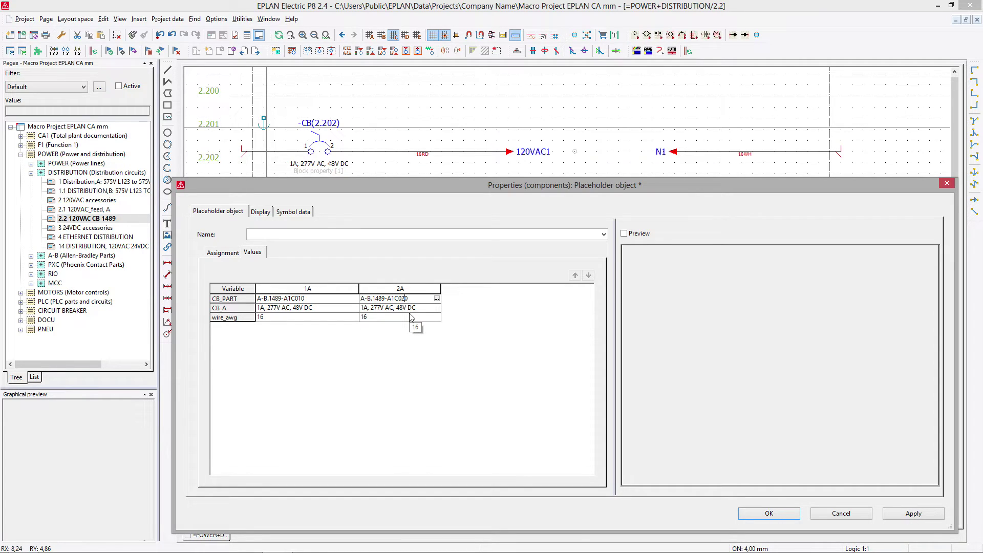
pyautogui.click(364, 308)
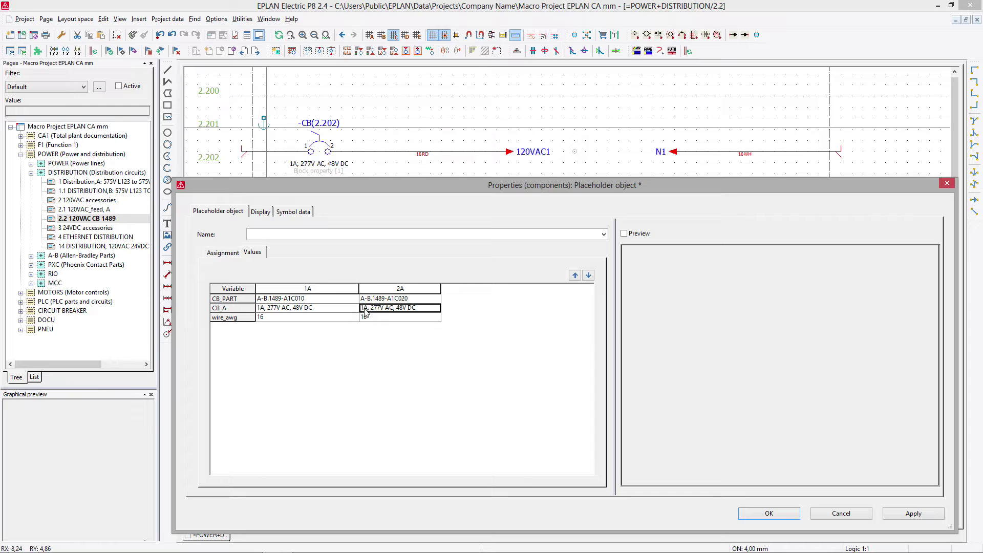
pyautogui.click(367, 311)
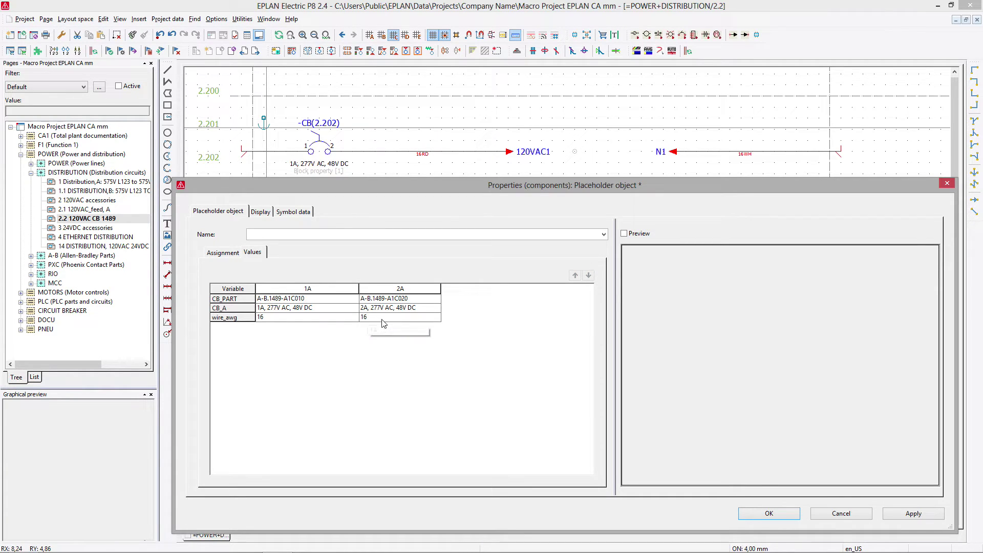
pyautogui.click(369, 318)
pyautogui.rightClick(444, 354)
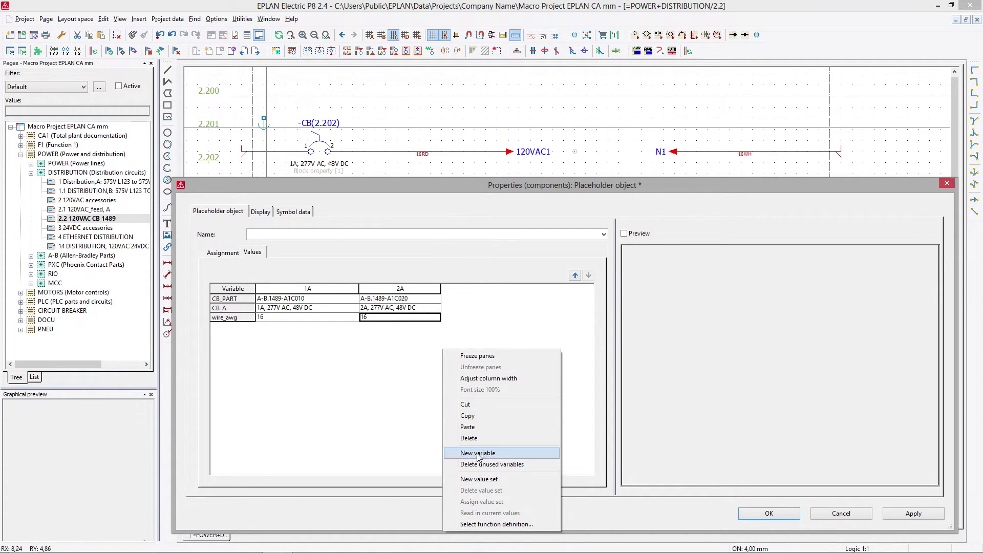
pyautogui.click(483, 479)
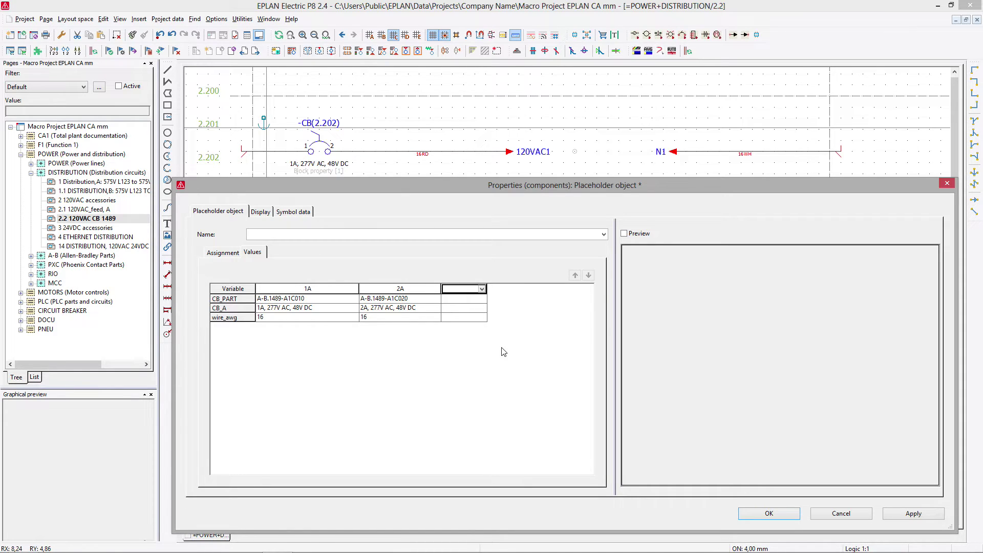
# Name the third placeholder value set column 3A.
pyautogui.write('3A')
pyautogui.click(457, 300)
pyautogui.press('super')
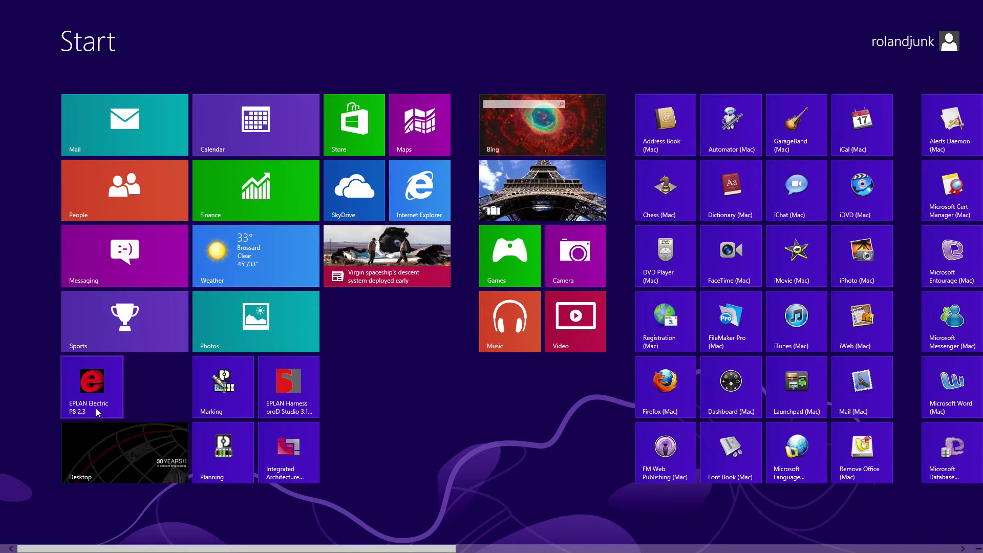
pyautogui.press('super')
# Search parts for 1489 and assign the A-B.1489-A1C030 breaker to the 3A CB_PART.
pyautogui.click(483, 300)
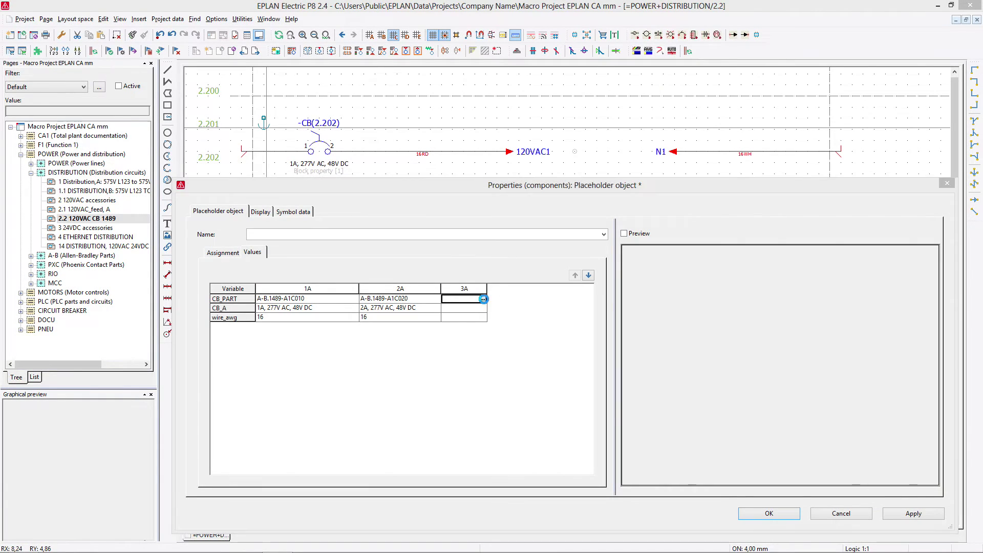
pyautogui.click(228, 185)
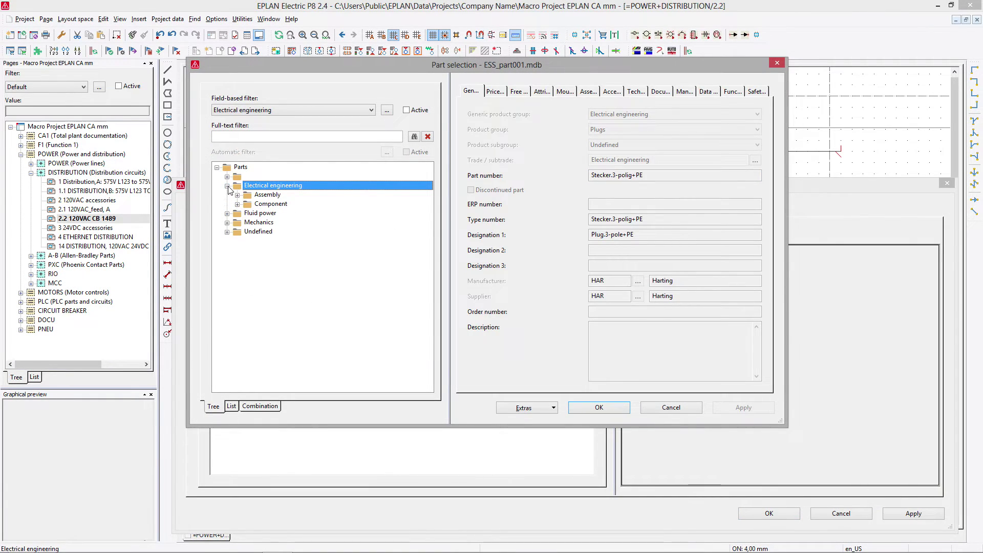
pyautogui.doubleClick(237, 204)
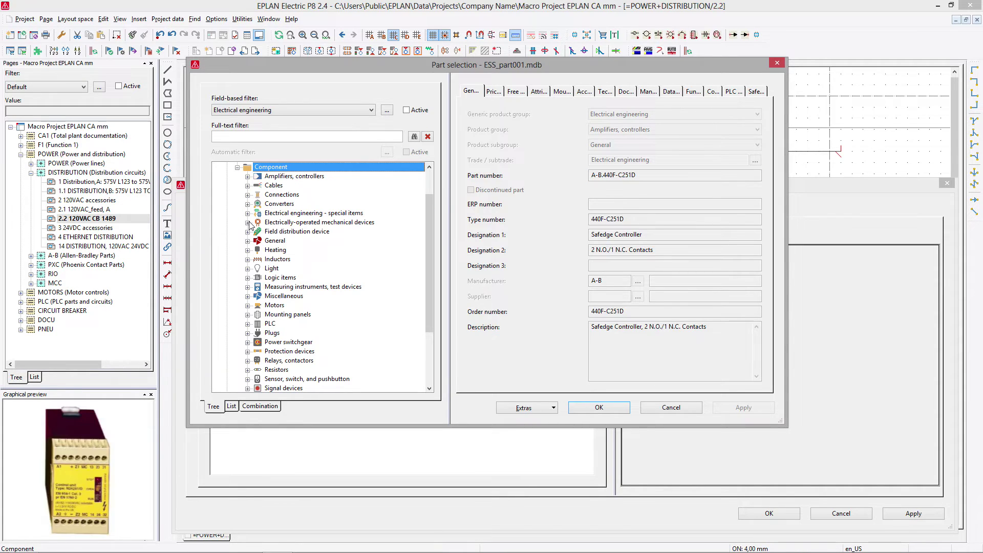
pyautogui.click(258, 137)
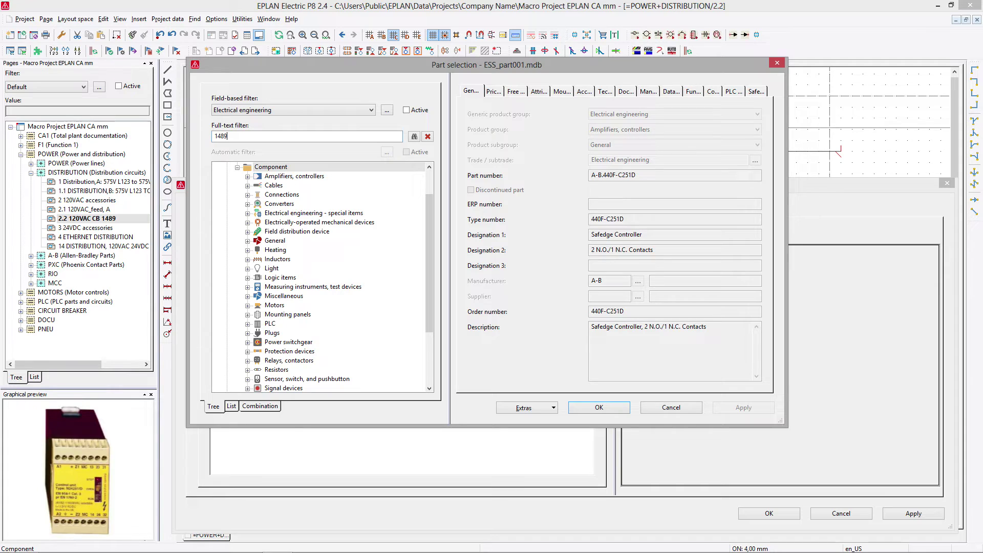
pyautogui.click(414, 136)
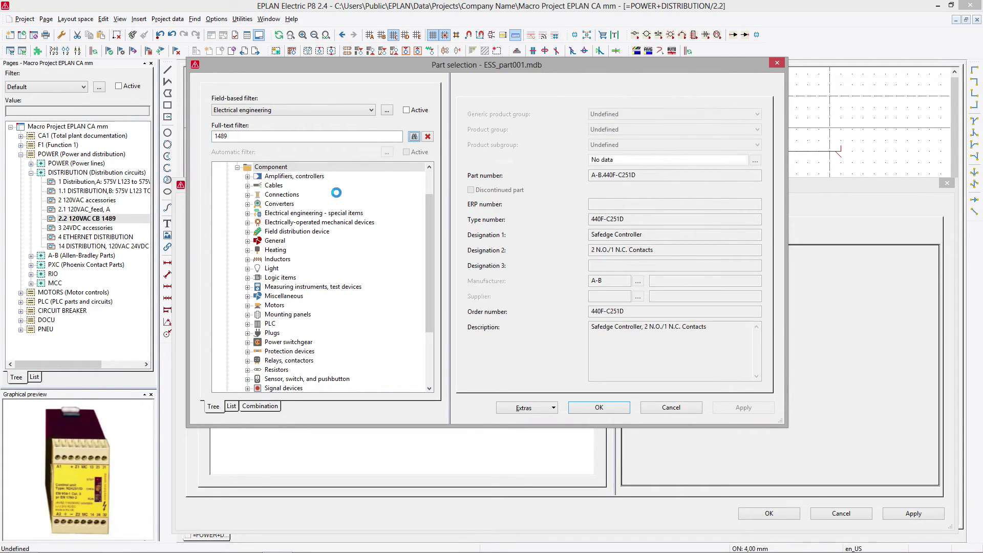
pyautogui.click(267, 223)
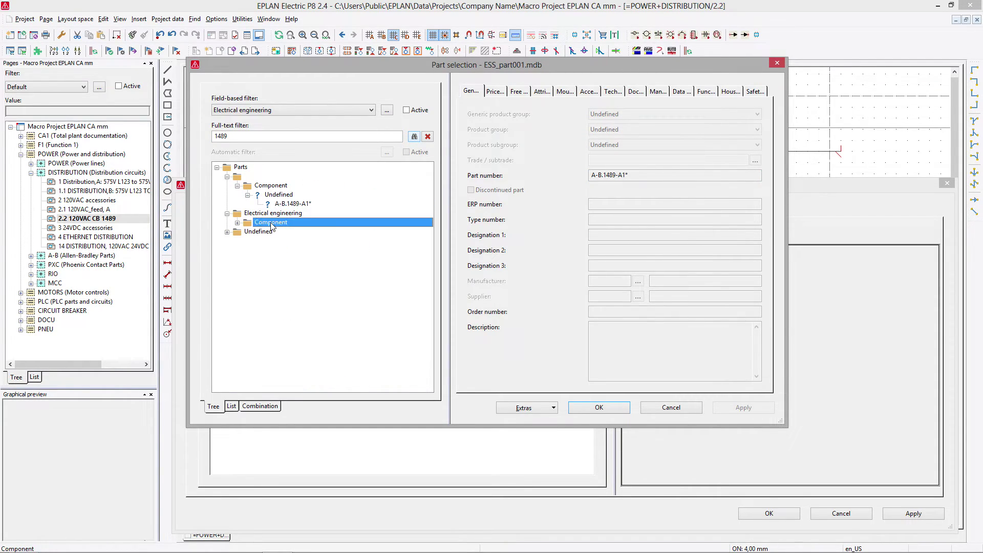
pyautogui.doubleClick(295, 232)
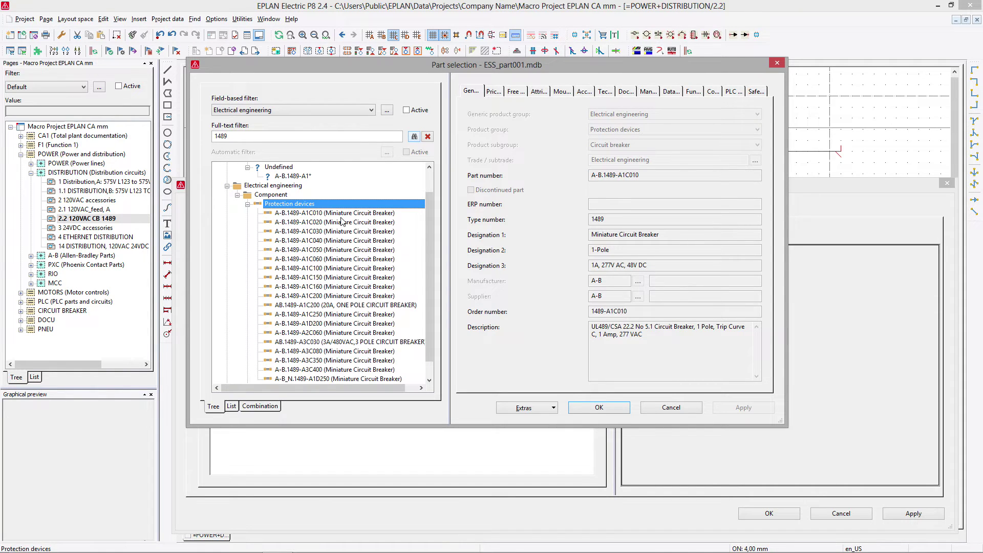
pyautogui.click(334, 231)
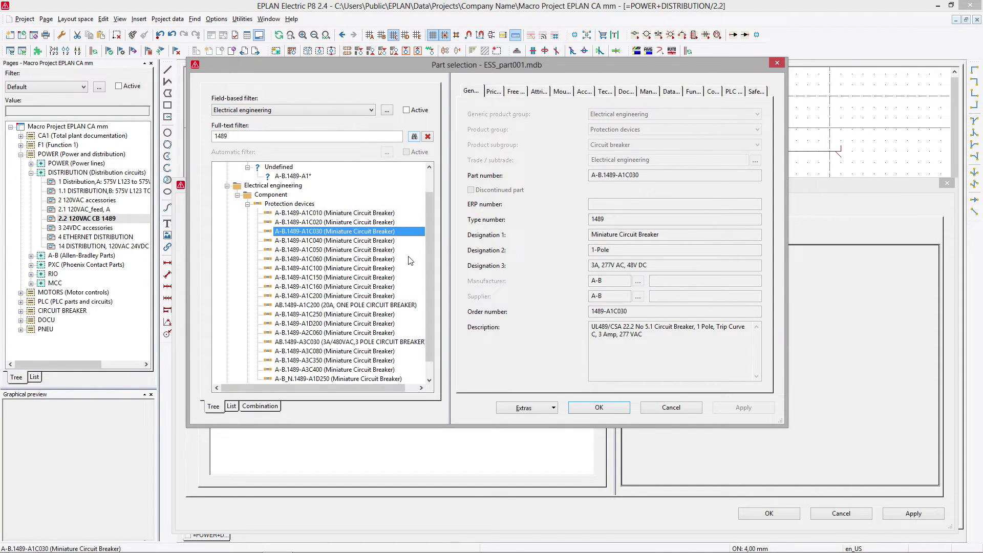
pyautogui.click(599, 407)
pyautogui.click(423, 309)
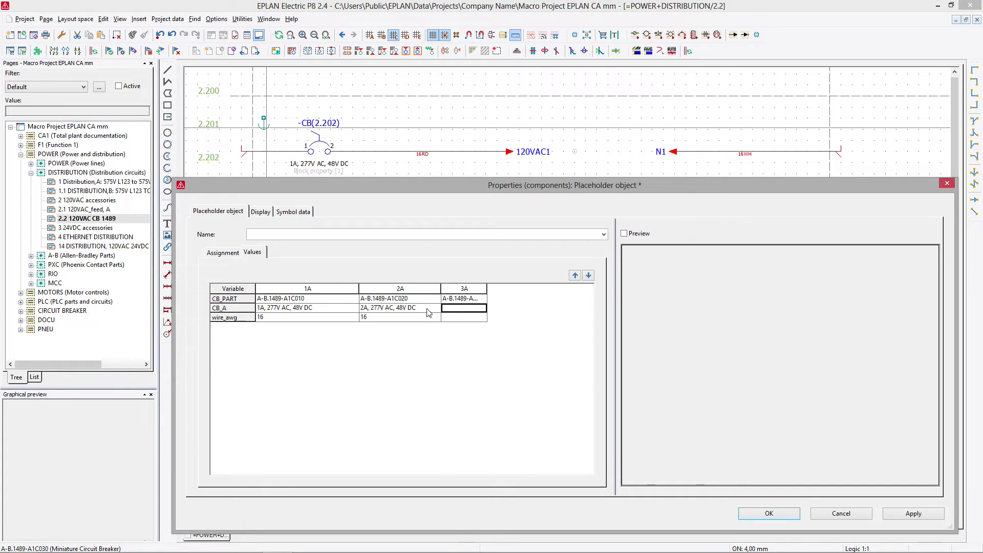
# Copy the 2A CB_A rating into the 3A cell, making it 3A, 277V AC, 48V DC.
pyautogui.click(426, 308)
pyautogui.hotkey('ctrl', 'c')
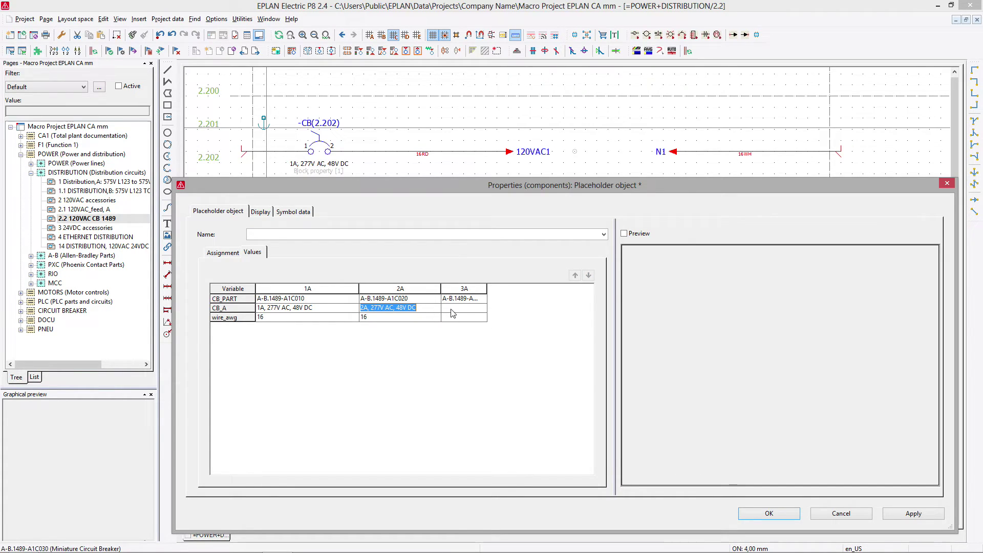
pyautogui.click(456, 309)
pyautogui.click(457, 311)
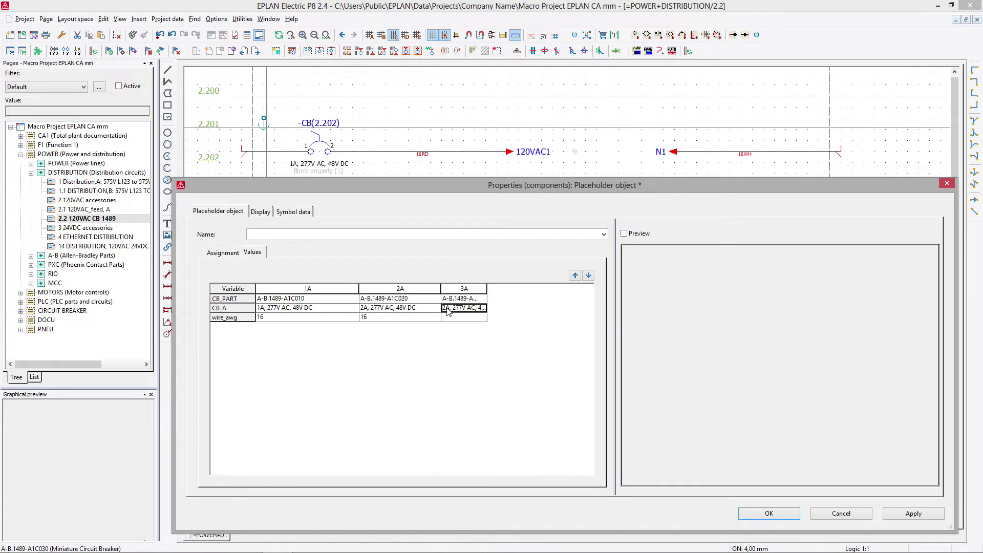
pyautogui.hotkey('ctrl', 'v')
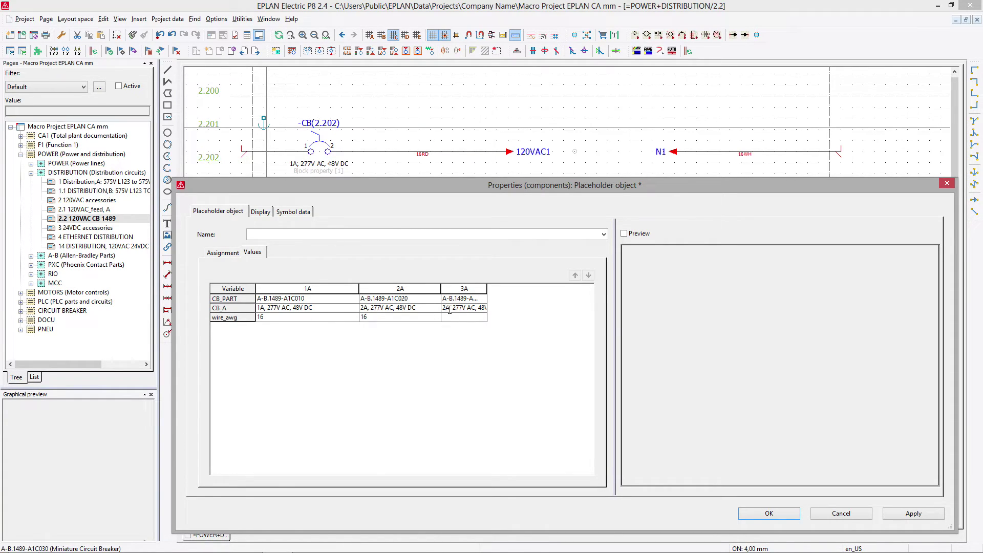
pyautogui.click(456, 318)
# Set the 3A wire_awg to 16, then apply and close the placeholder properties.
pyautogui.click(457, 318)
pyautogui.write('16')
pyautogui.click(913, 512)
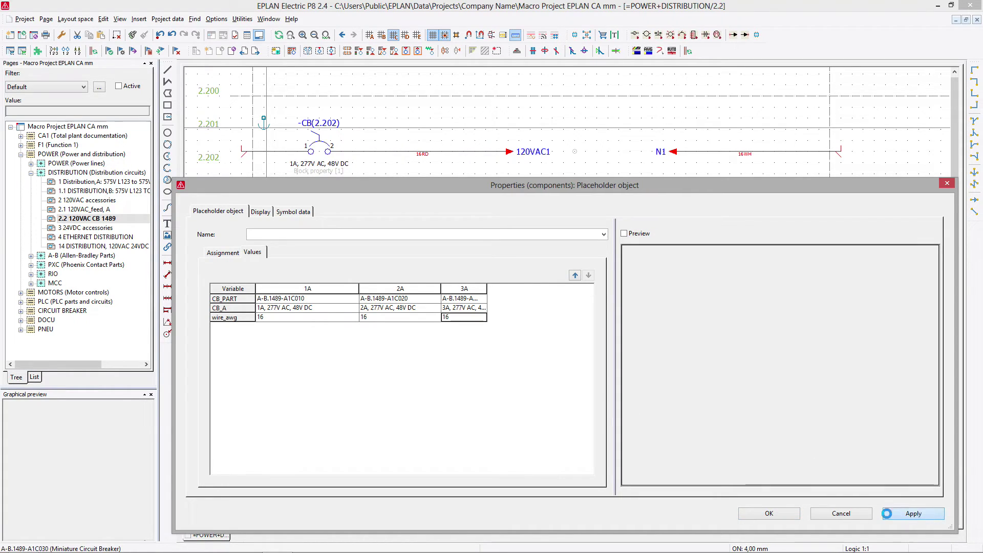
pyautogui.click(764, 513)
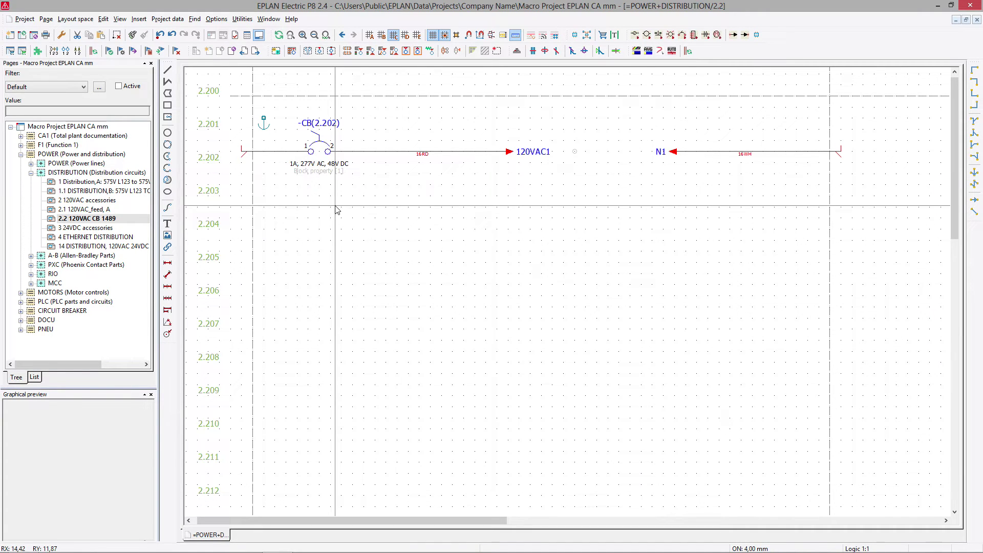
pyautogui.doubleClick(264, 123)
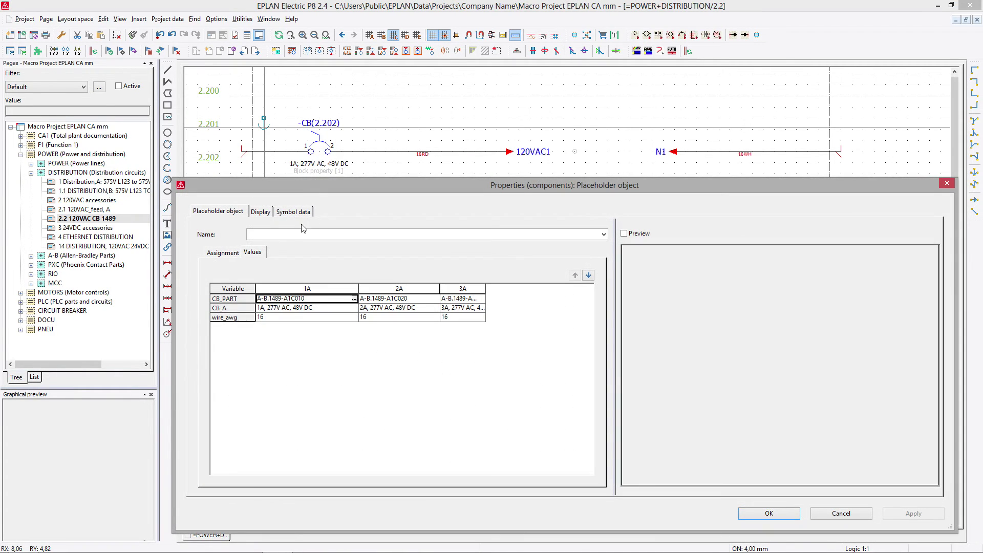
pyautogui.click(284, 233)
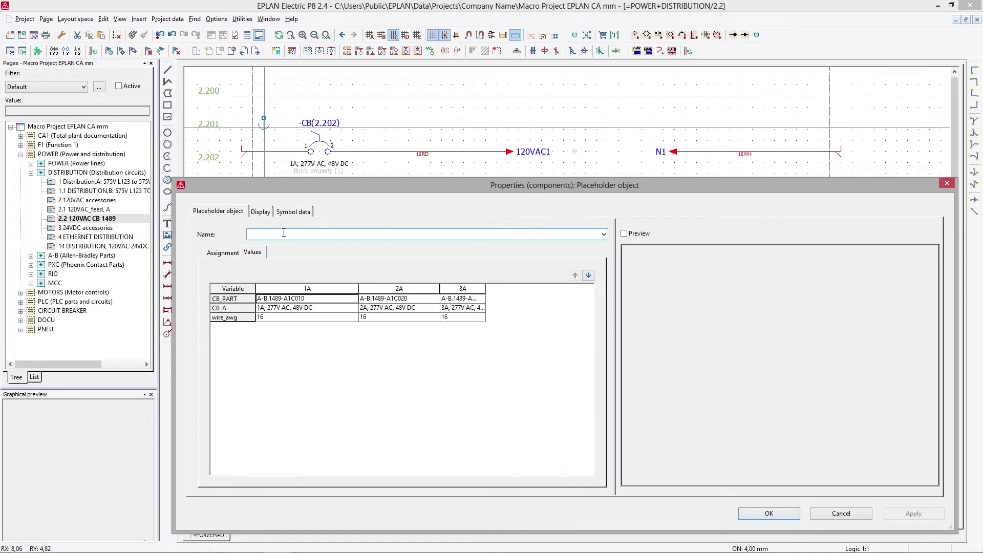
pyautogui.write('Select')
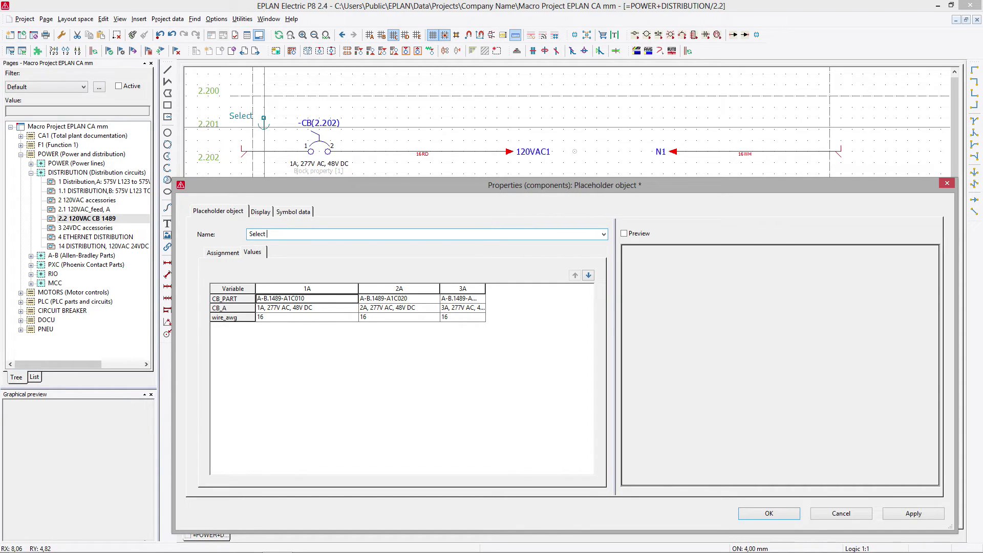
pyautogui.write(' protection xA')
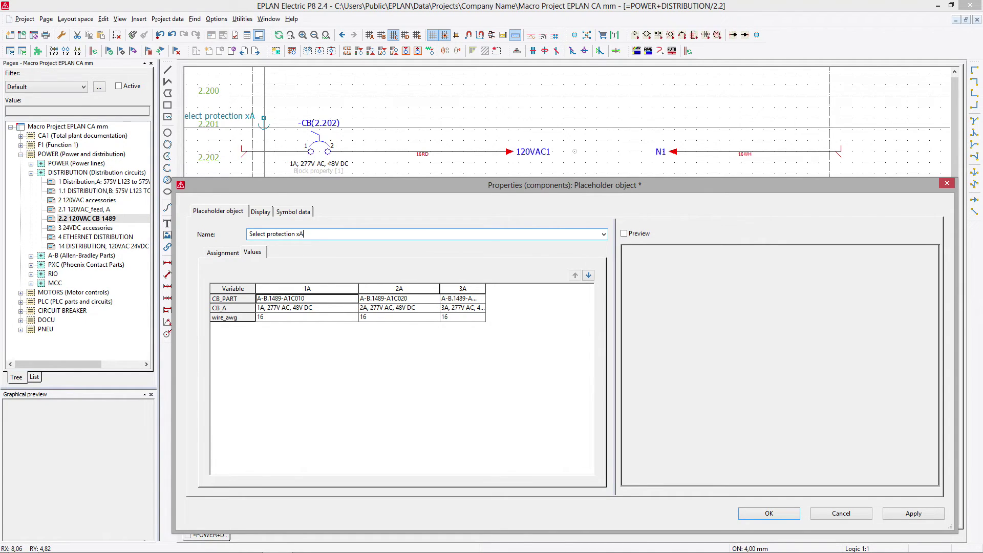
pyautogui.write('mps')
pyautogui.press('Return')
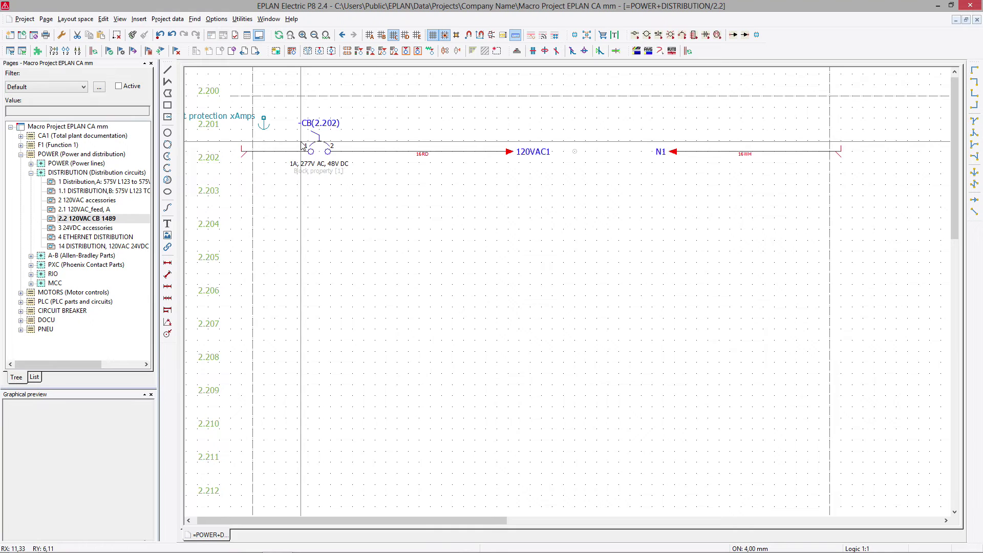
pyautogui.doubleClick(273, 120)
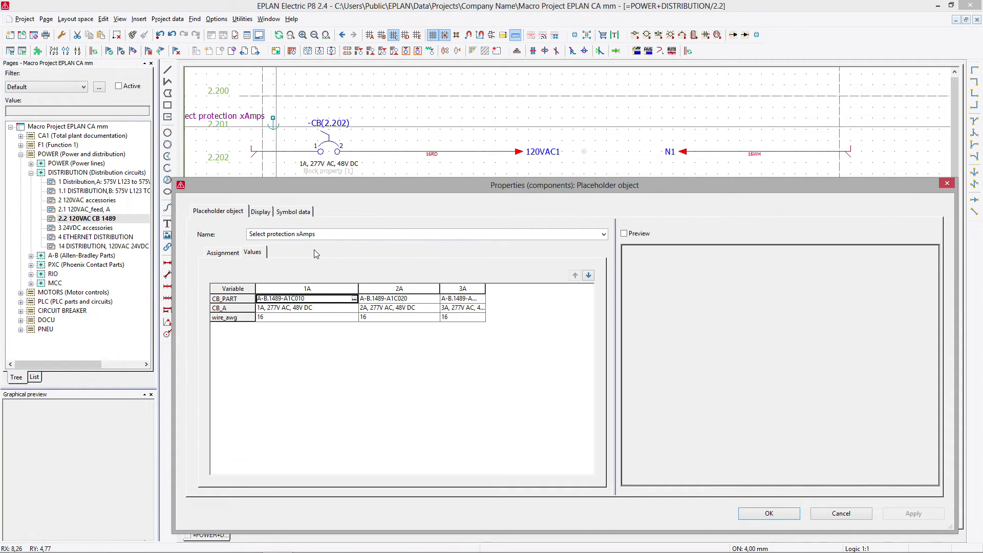
pyautogui.press('Escape')
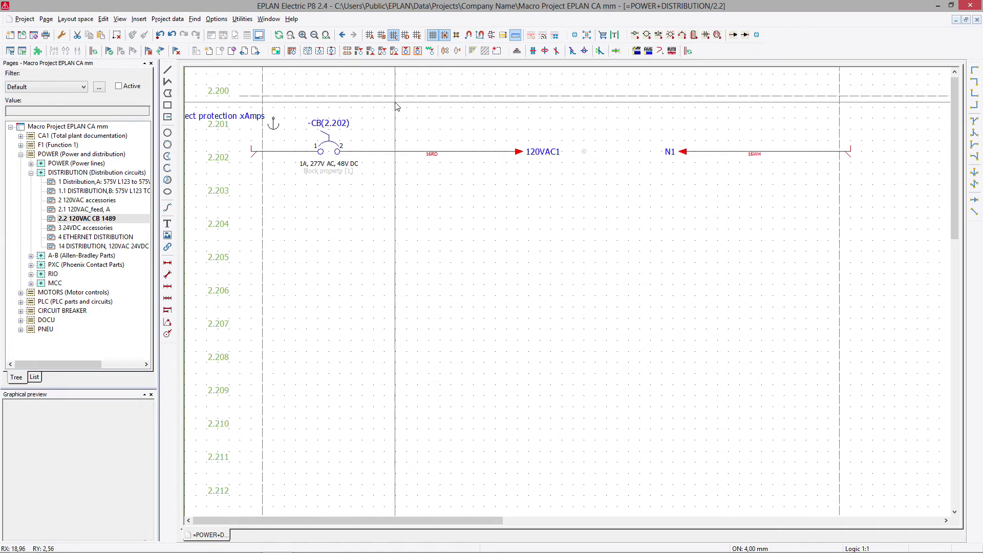
# Draw a Multi-line Variant A macro box enclosing the whole breaker circuit on page 2.2.
pyautogui.click(139, 19)
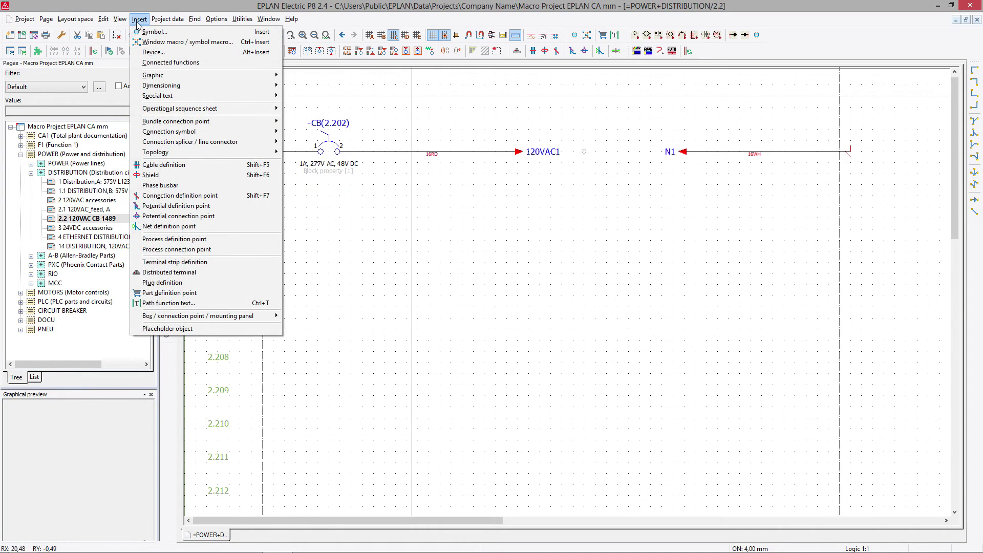
pyautogui.moveTo(205, 316)
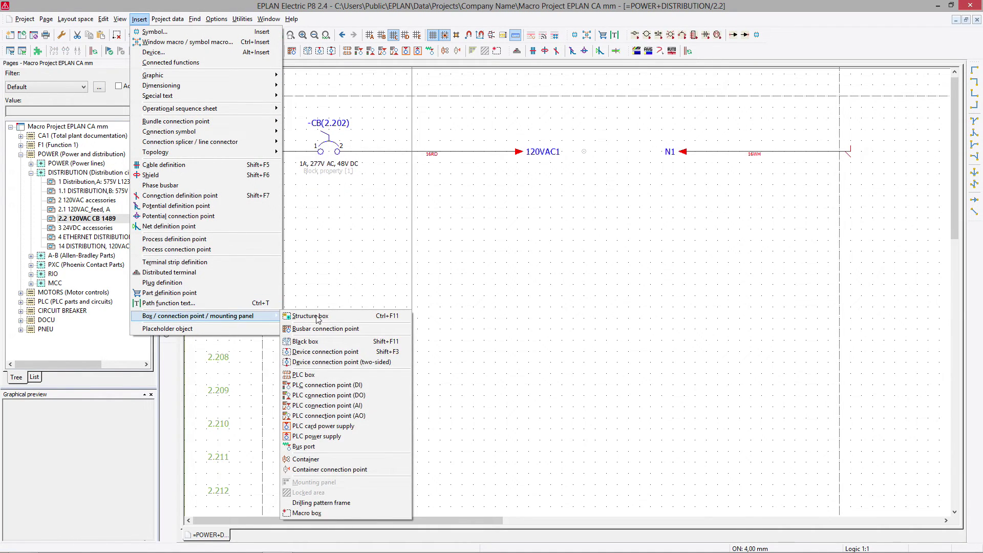
pyautogui.click(318, 515)
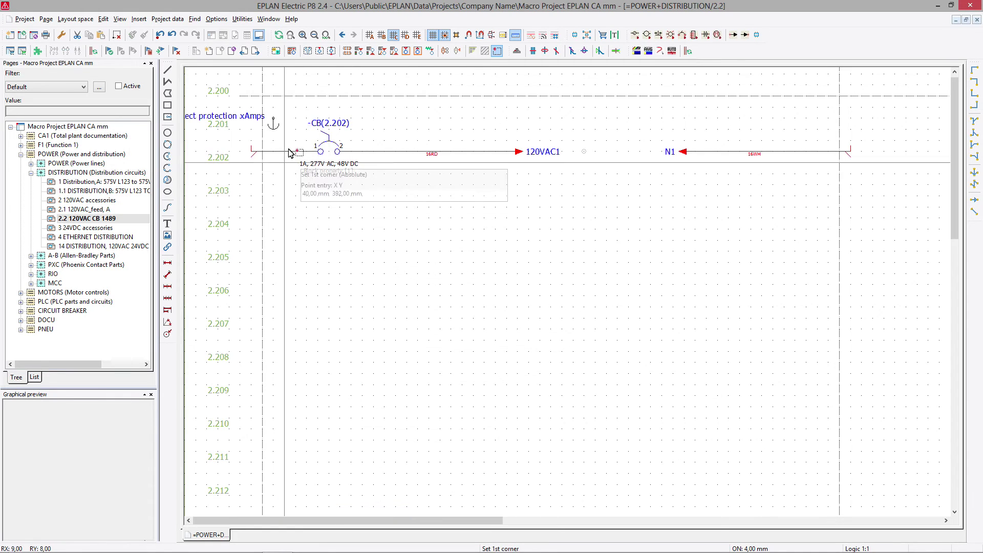
pyautogui.click(238, 106)
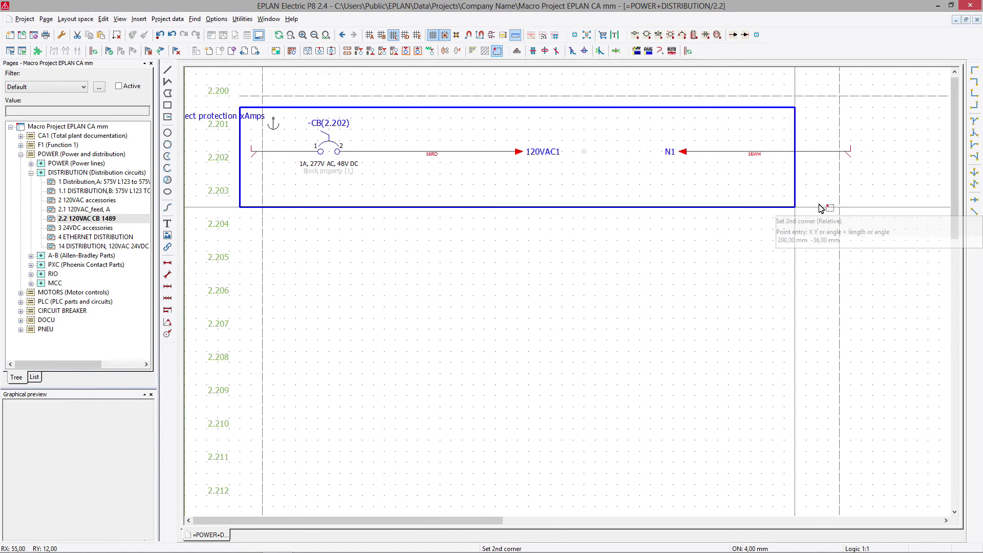
pyautogui.click(878, 202)
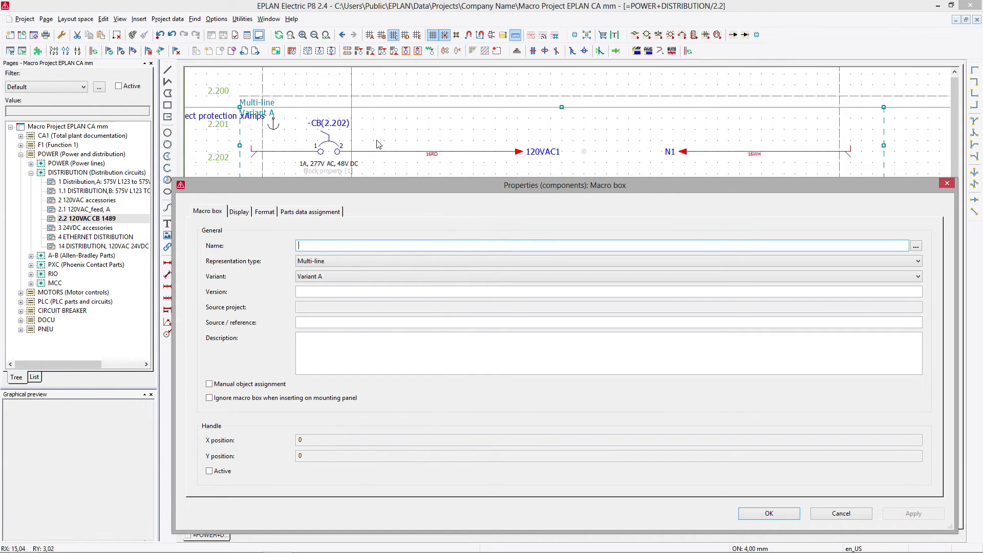
# Name the macro box Power\Distribution\120VAC_CB_Line and confirm its properties.
pyautogui.click(916, 246)
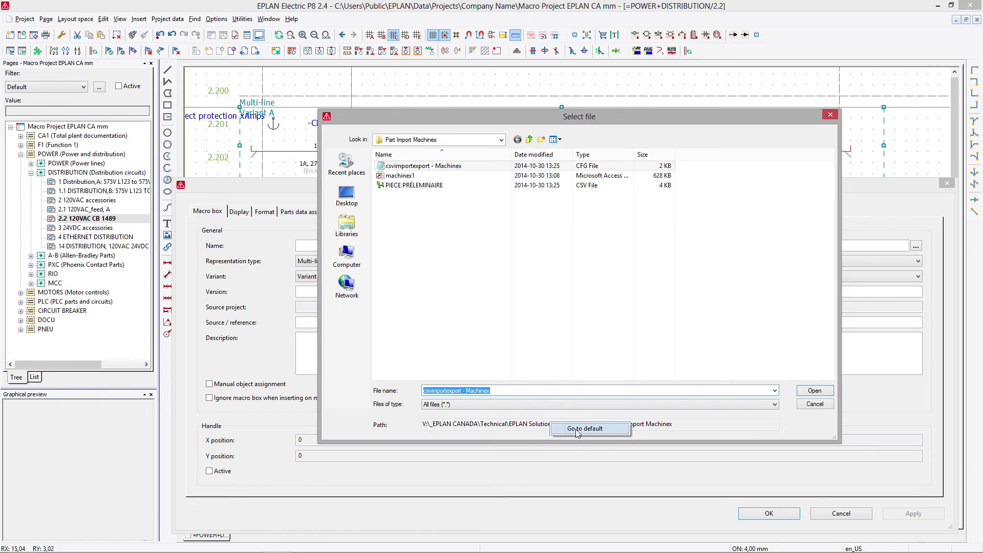
pyautogui.click(555, 425)
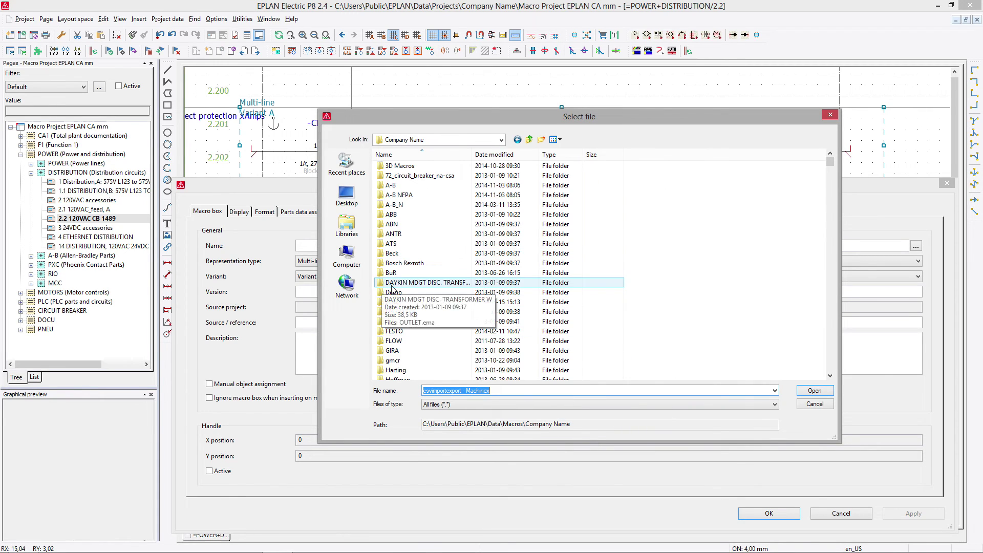
pyautogui.click(391, 284)
pyautogui.press('p')
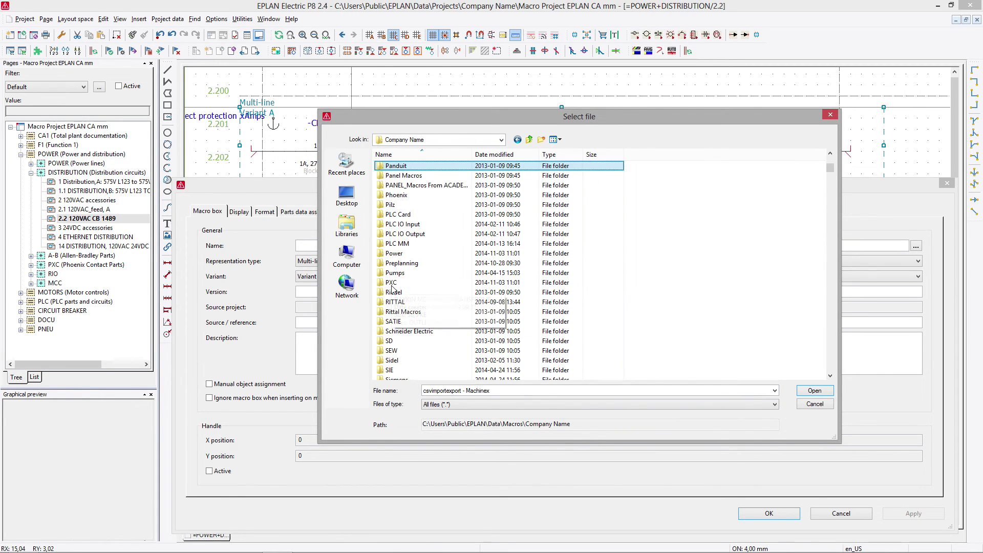
pyautogui.doubleClick(408, 254)
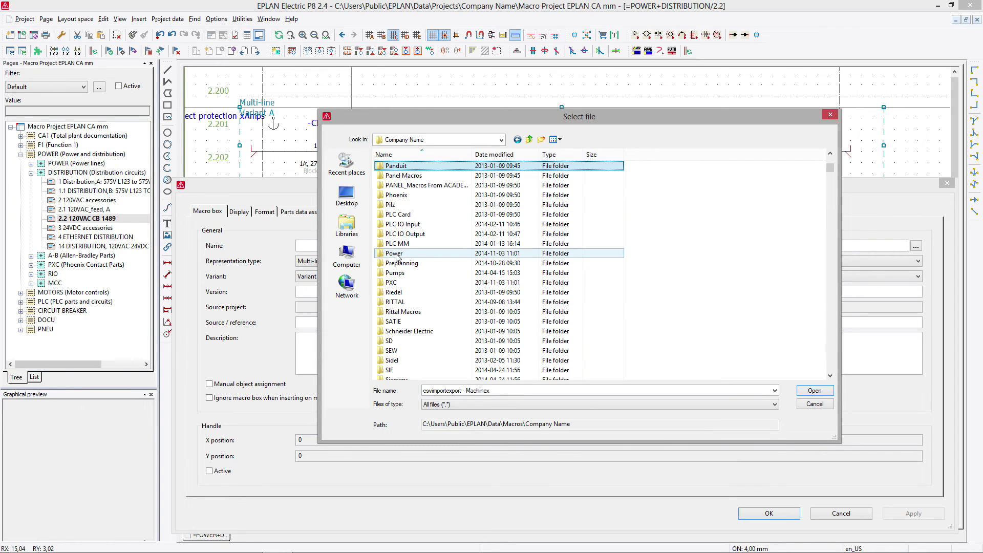
pyautogui.click(404, 215)
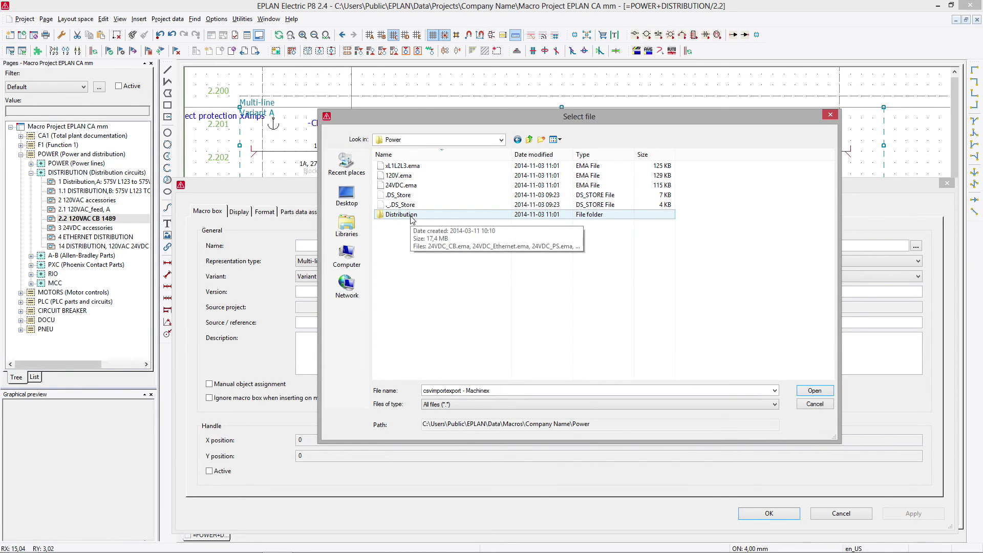
pyautogui.doubleClick(404, 215)
pyautogui.click(507, 390)
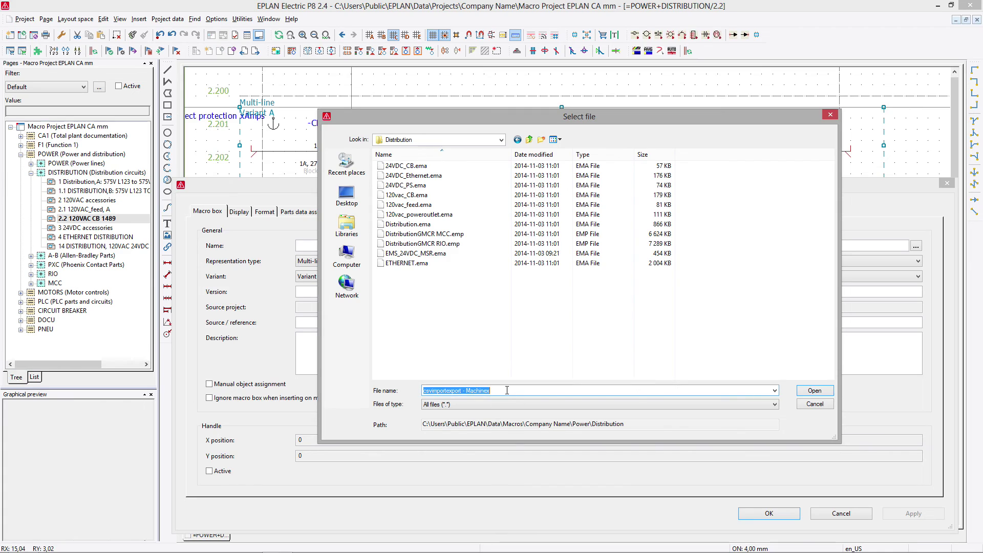
pyautogui.write('120')
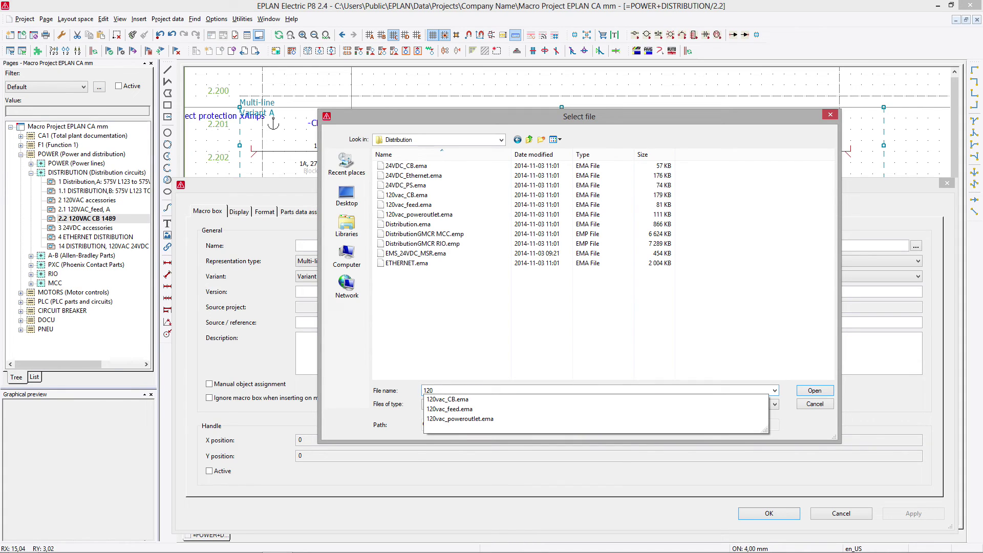
pyautogui.write('VAC_CB')
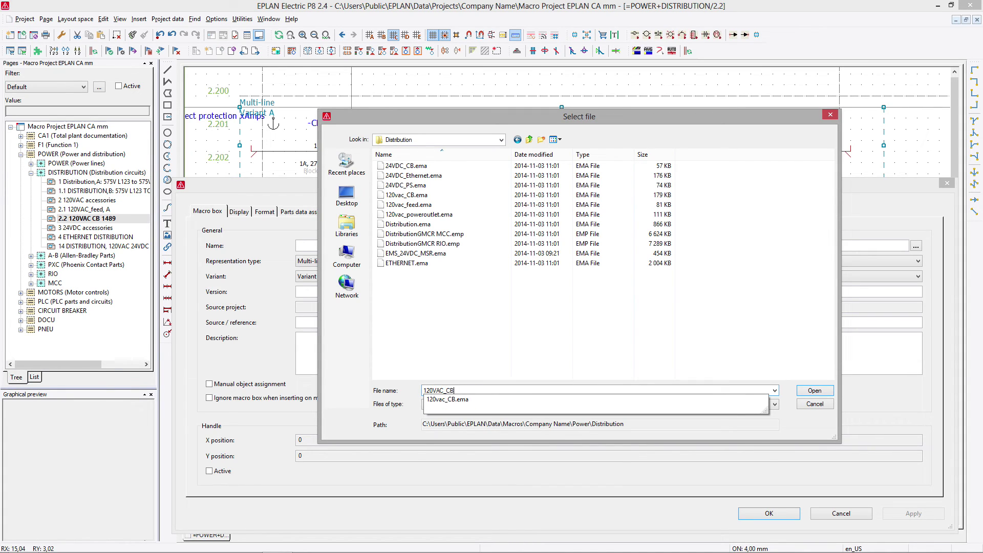
pyautogui.write('_')
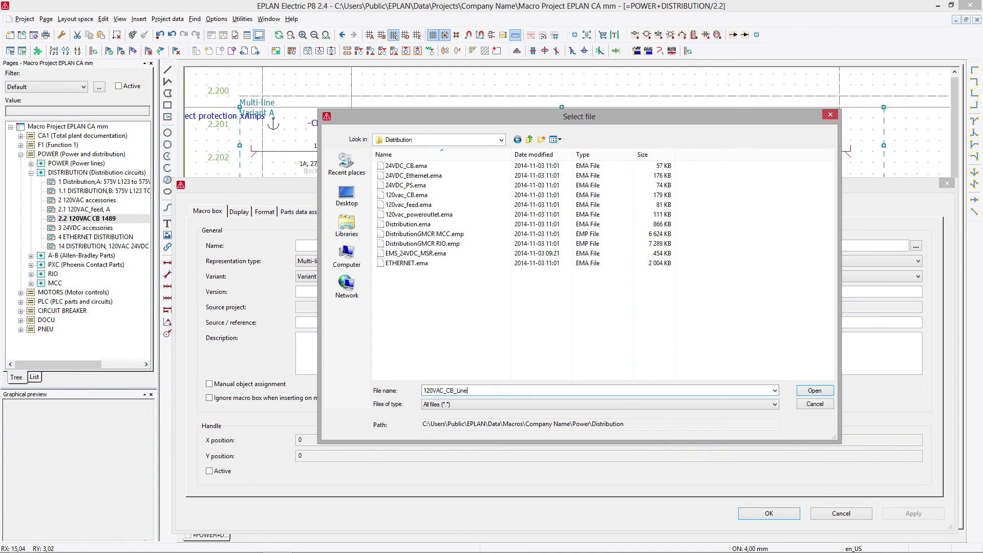
pyautogui.write('Line')
pyautogui.press('Return')
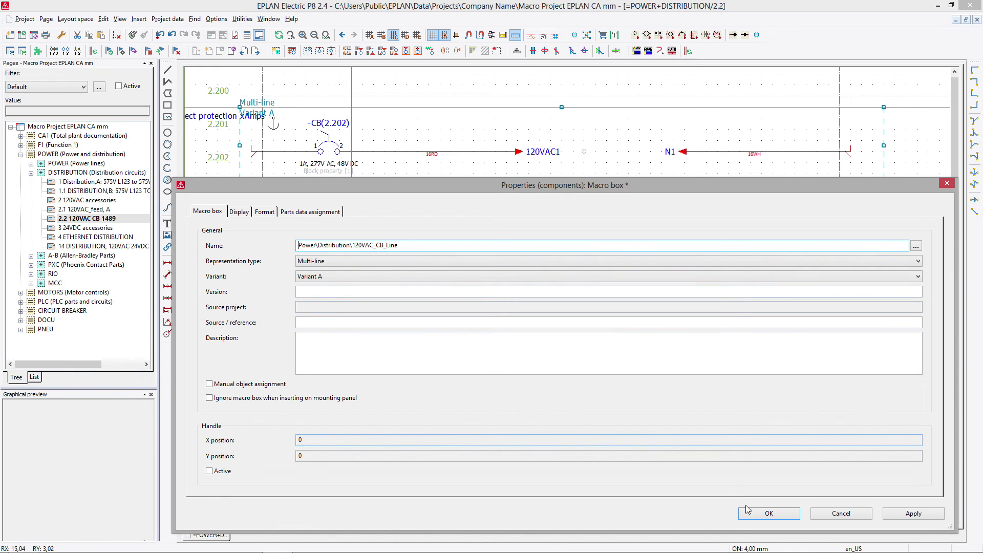
pyautogui.click(767, 512)
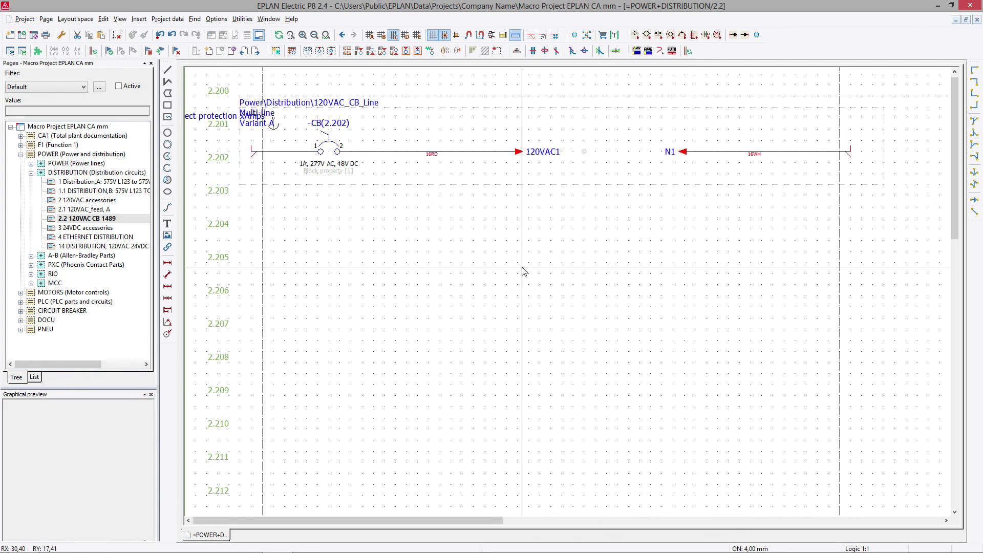
# Generate macros automatically from the macro project for the entire project, with the macro box selected.
pyautogui.click(366, 102)
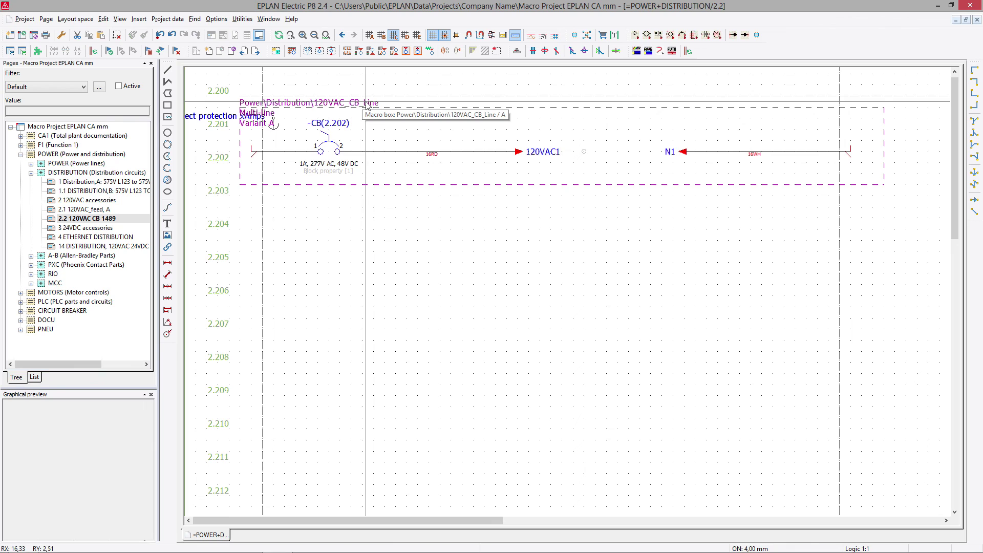
pyautogui.click(243, 19)
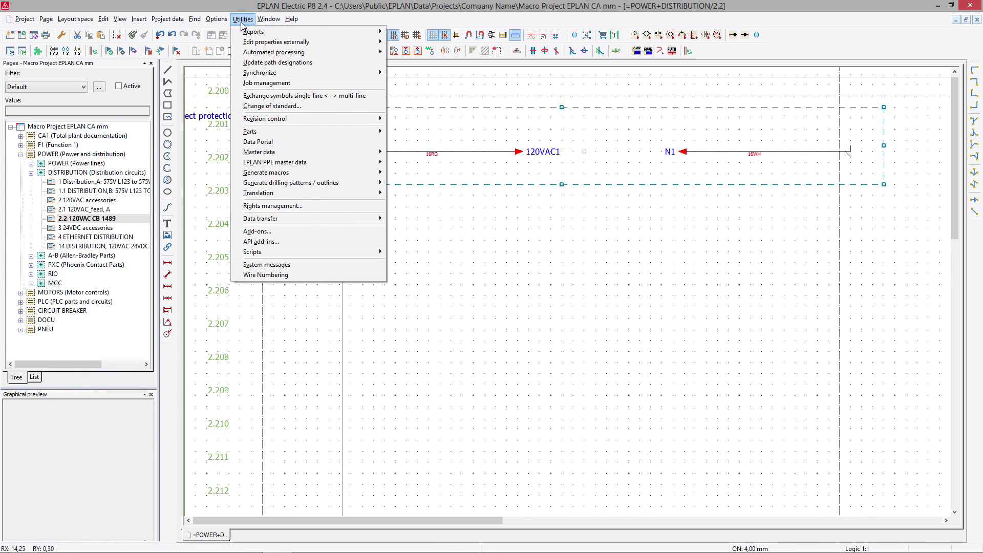
pyautogui.moveTo(307, 172)
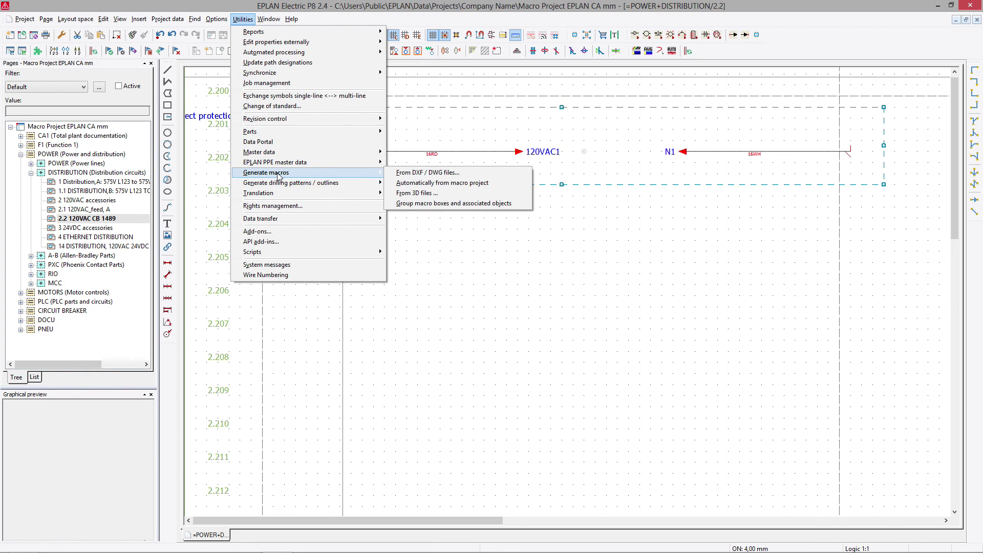
pyautogui.click(439, 184)
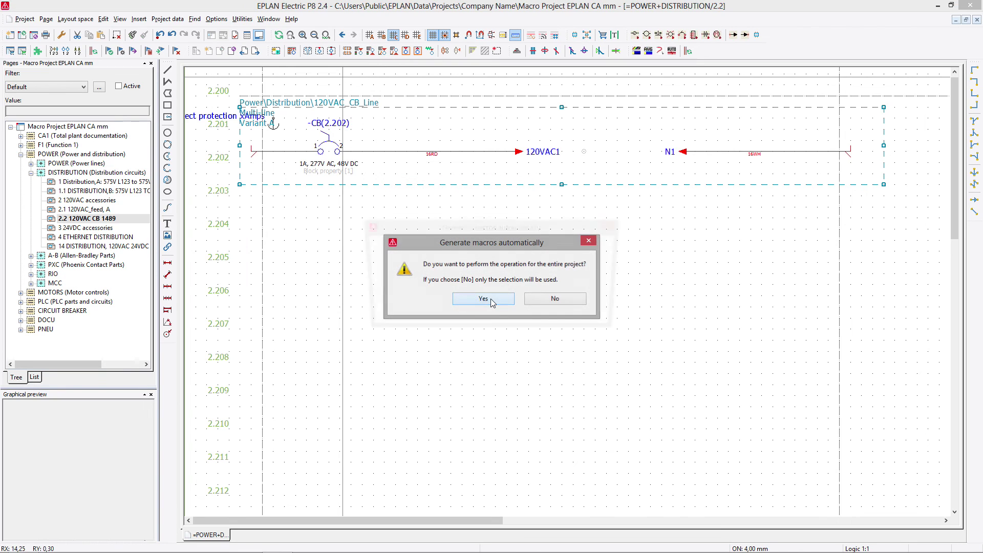
pyautogui.click(492, 301)
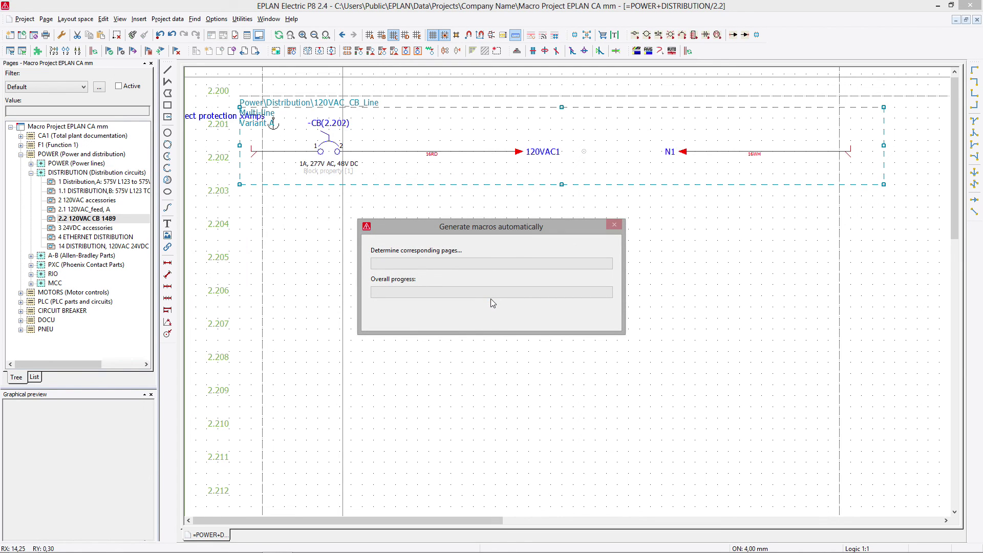